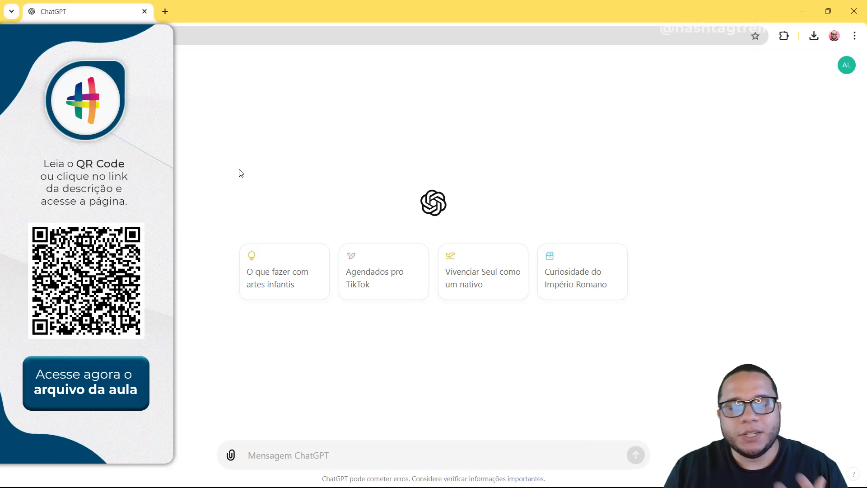
Select GPT-4o as the chat model and recheck the model list to confirm it
click(121, 67)
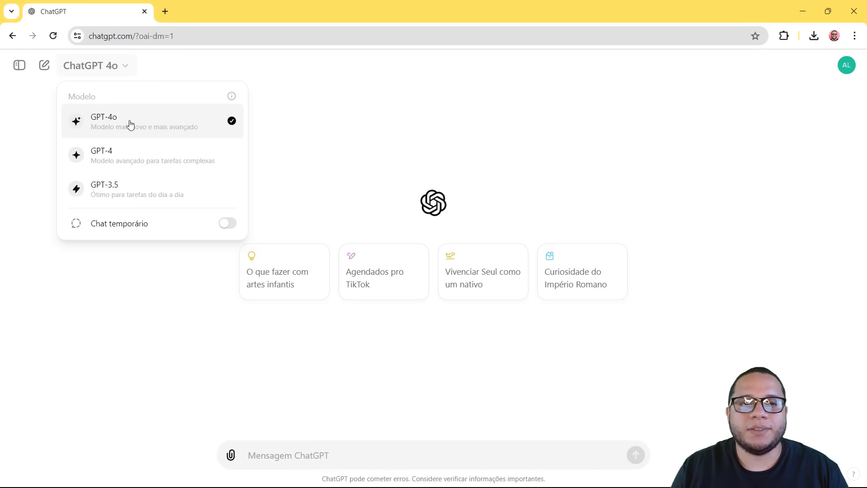
click(130, 125)
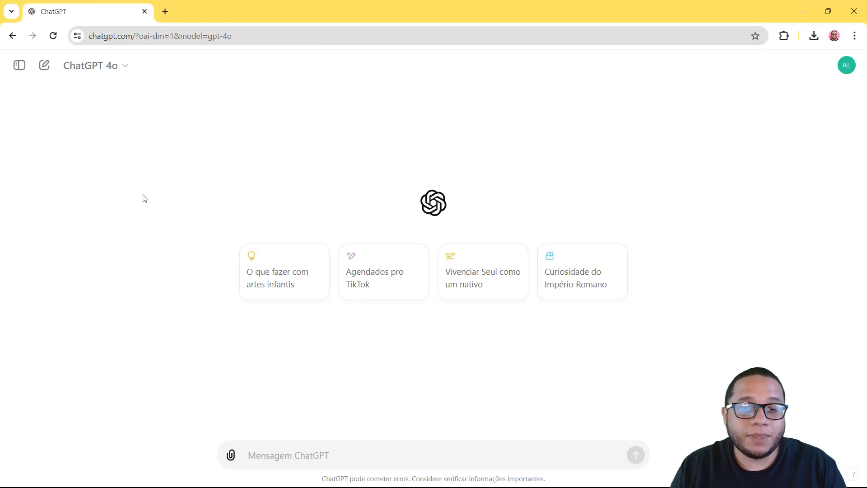
click(114, 72)
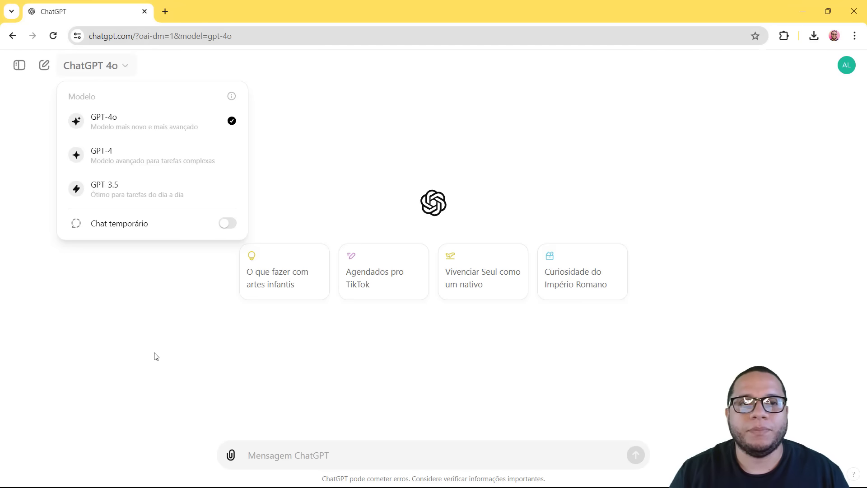
click(135, 128)
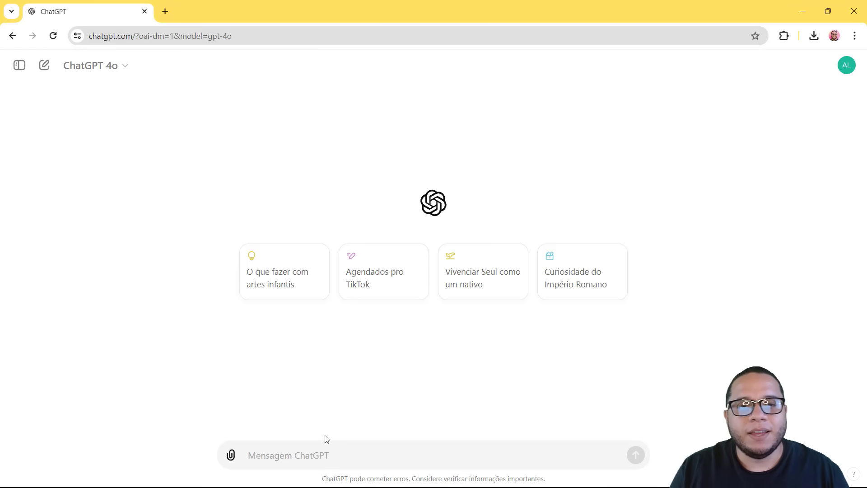
Ask for a random Roman Empire curiosity and highlight the question after the banquet answer
click(305, 457)
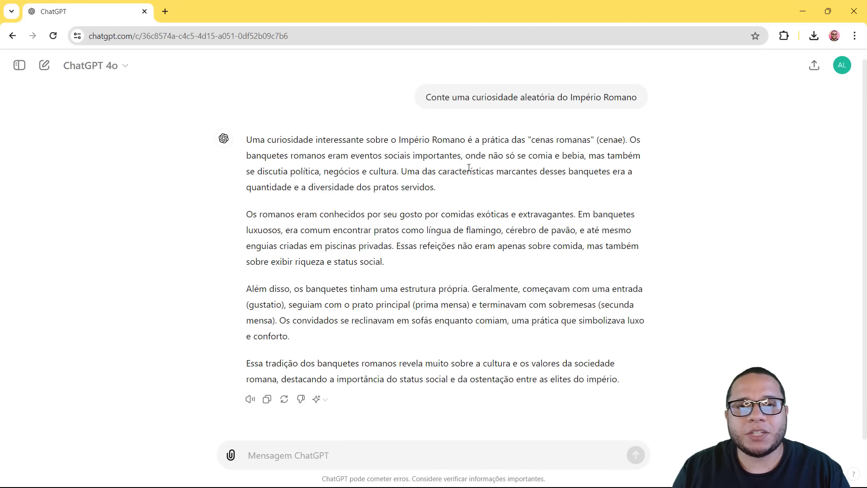
drag(427, 96, 675, 100)
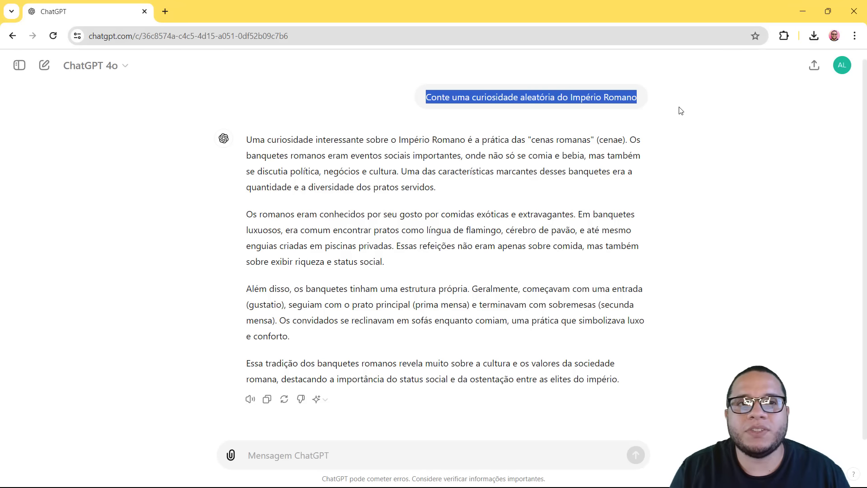
Send the prompt 'Crie um passo a passo para criar um dashboard de vendas no power bi'
click(107, 41)
click(108, 41)
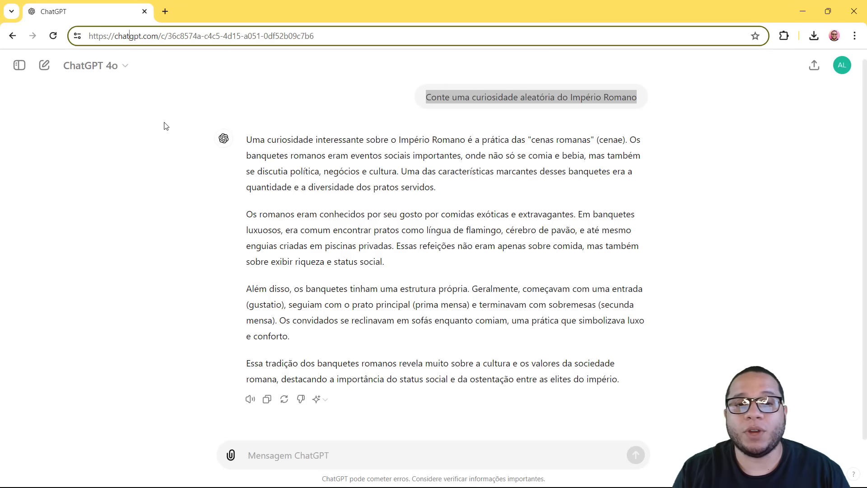
click(302, 450)
text(c)
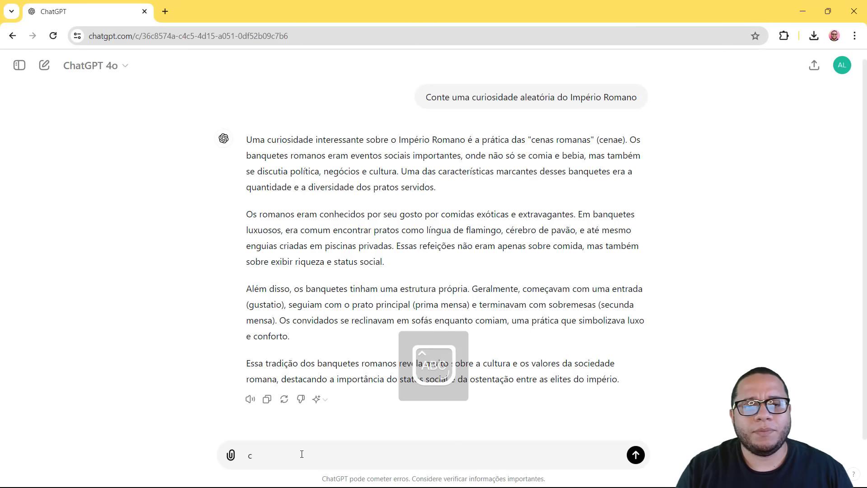
text(Crie um passo)
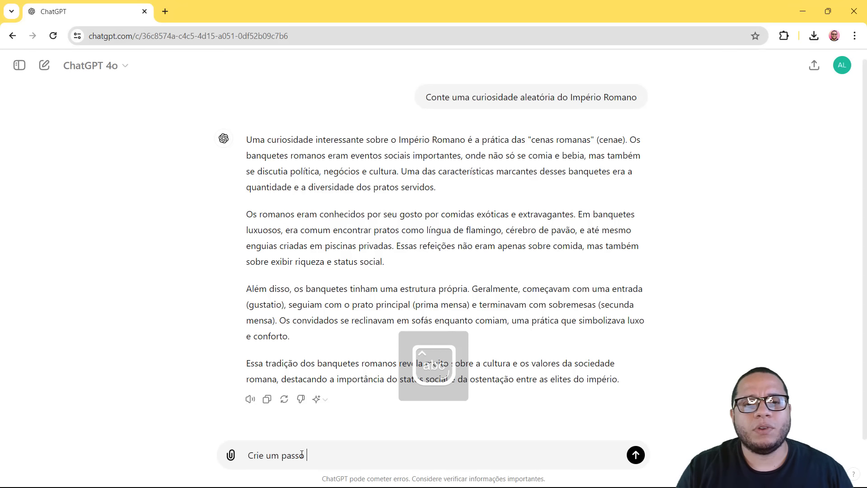
text( a passo para)
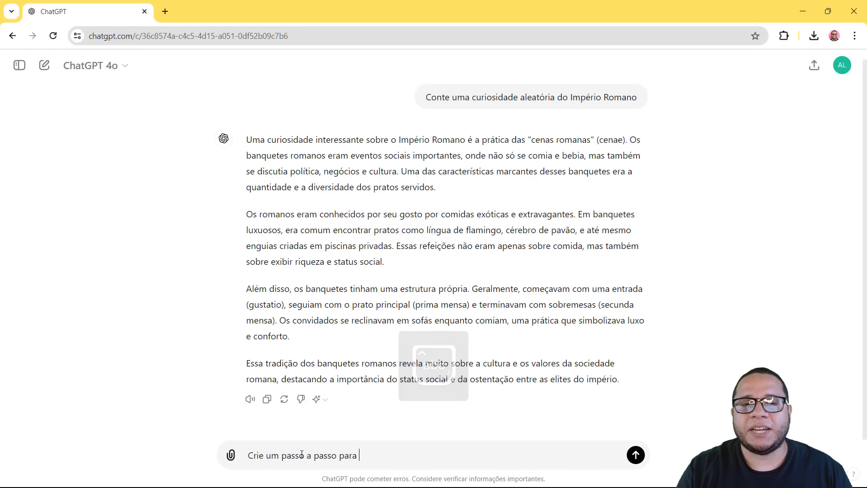
text( c)
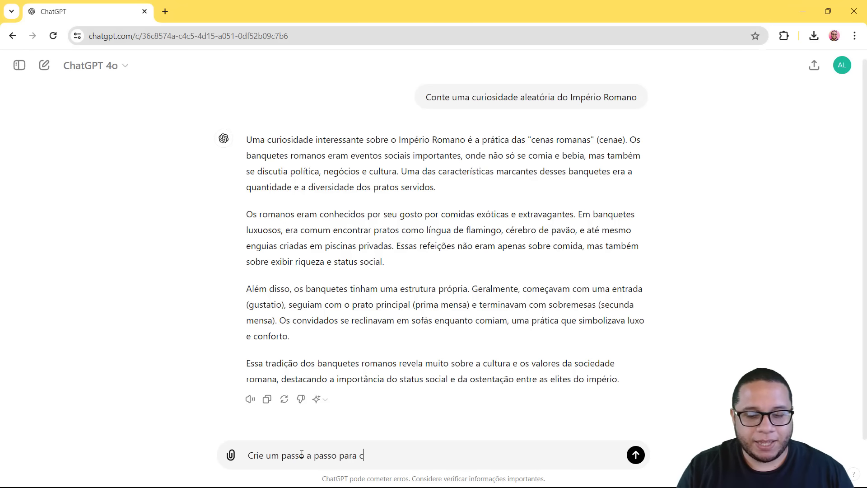
text(riar um rel)
key(BackSpace)
key(BackSpace)
key(BackSpace)
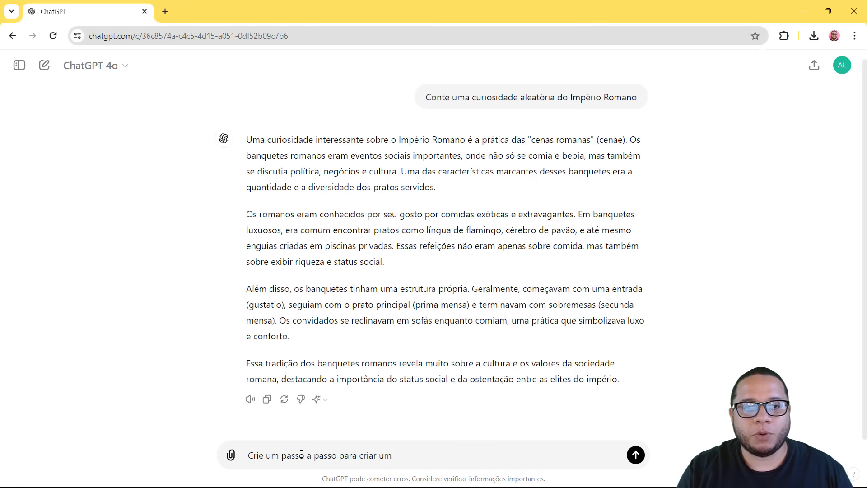
text(dashboard de ven)
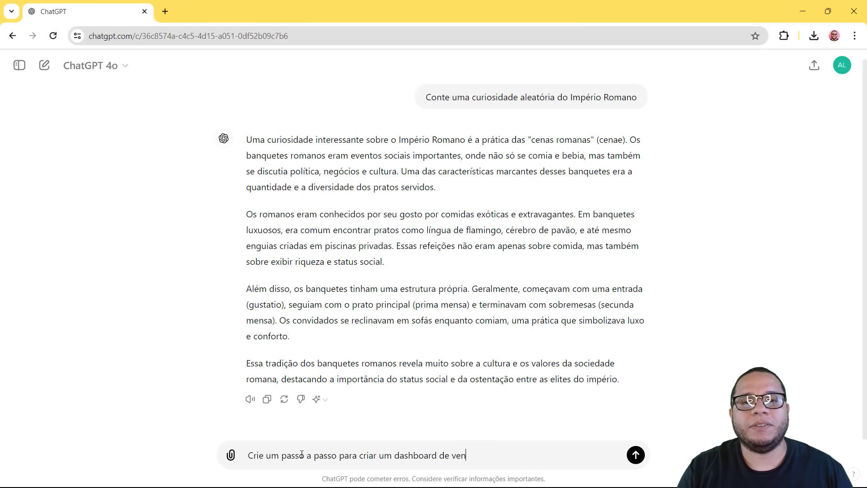
text(das no power bi)
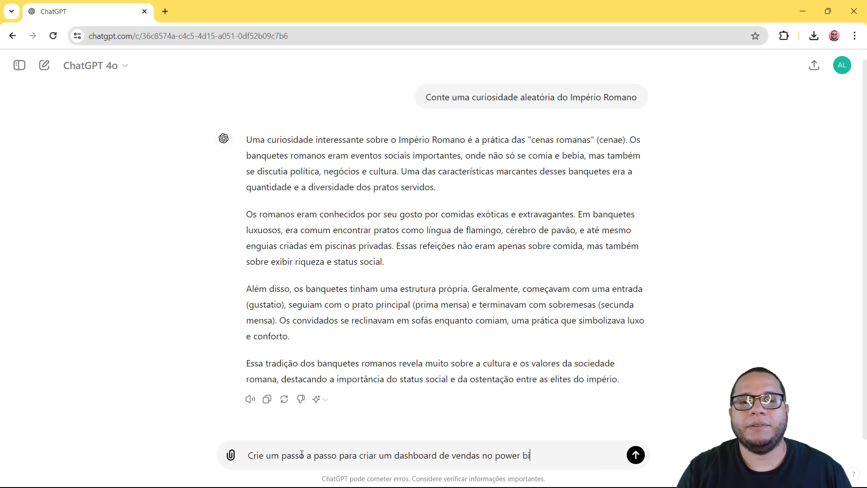
key(Return)
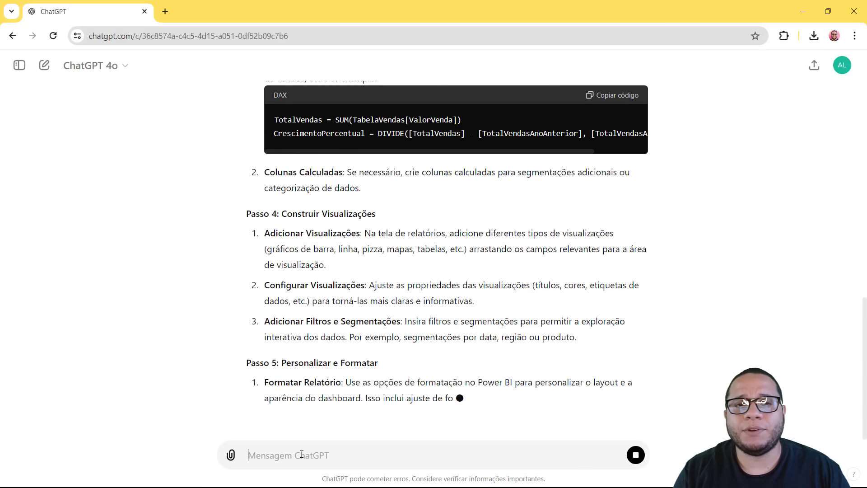
Review the Power BI guide, highlighting Obter os Dados, Preparar os Dados and Colunas Calculadas
scroll(429, 317, up, 3)
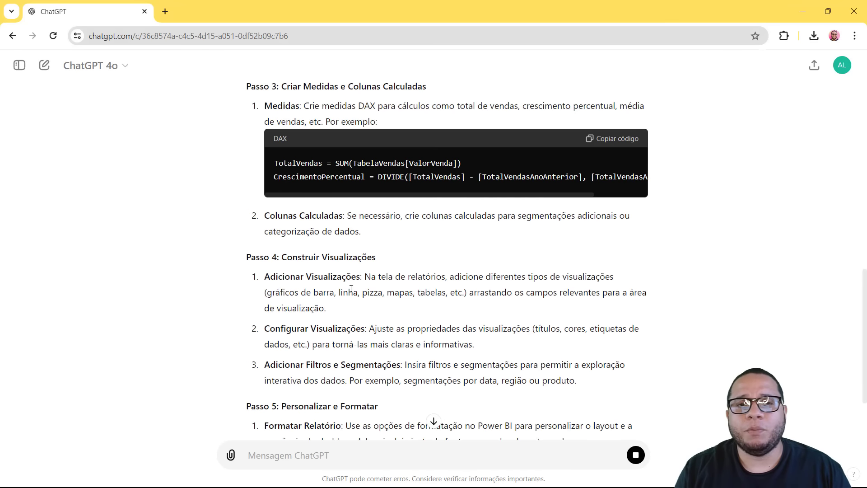
scroll(383, 307, up, 5)
scroll(356, 295, up, 2)
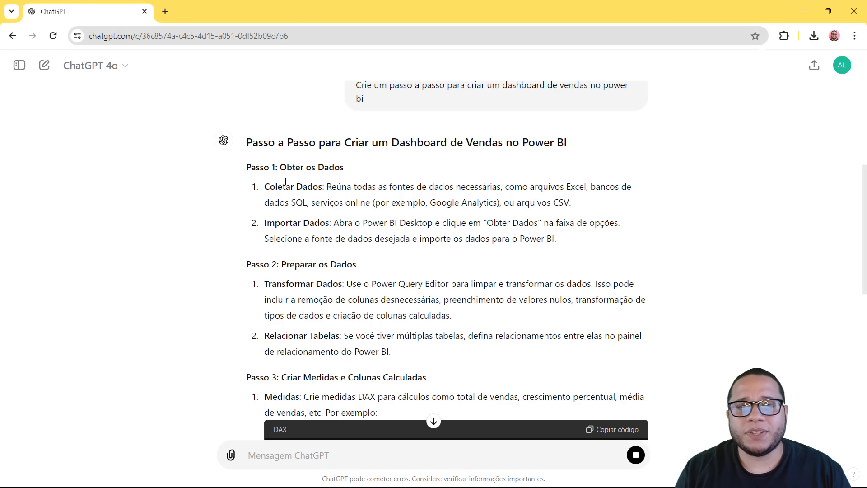
drag(280, 168, 348, 187)
drag(281, 265, 357, 266)
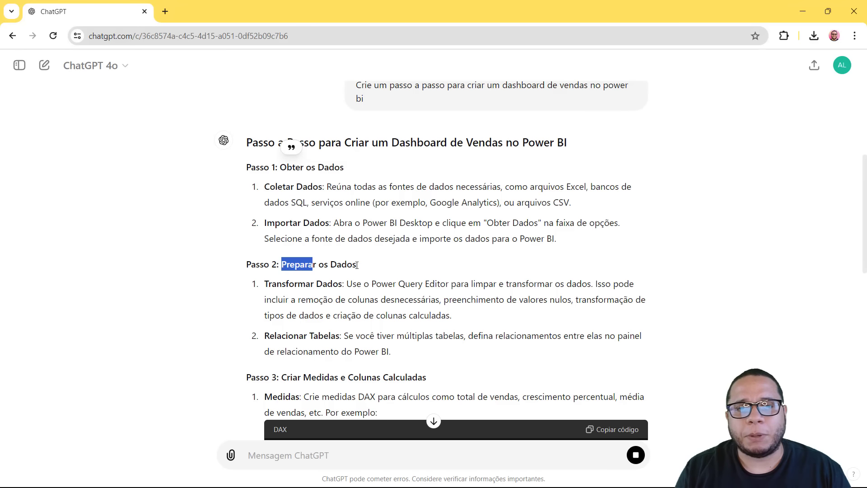
drag(360, 378, 427, 377)
click(435, 381)
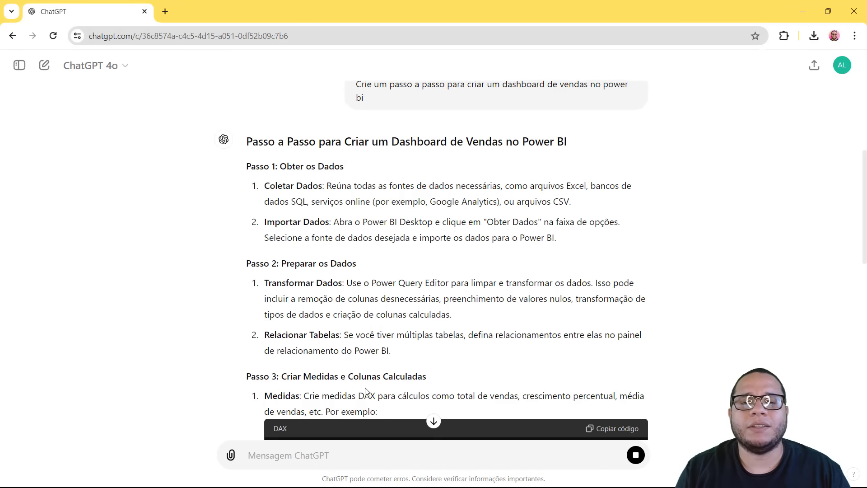
scroll(366, 391, down, 15)
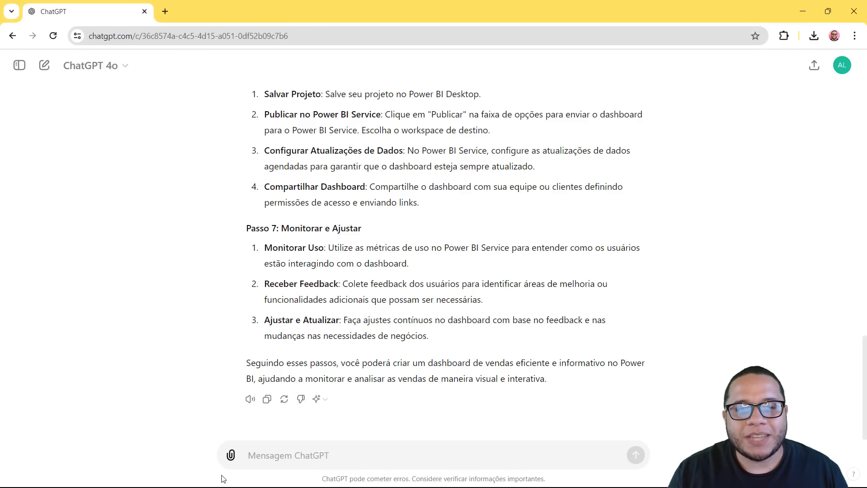
click(269, 453)
text(asajasjasas)
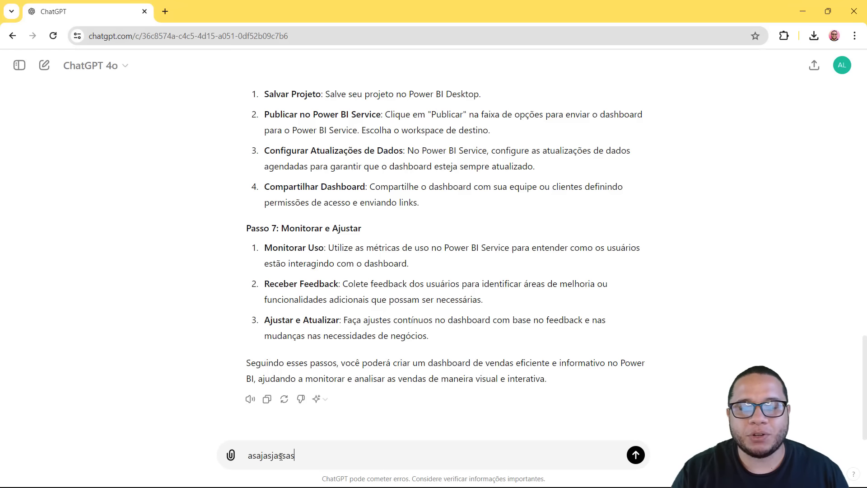
text(a)
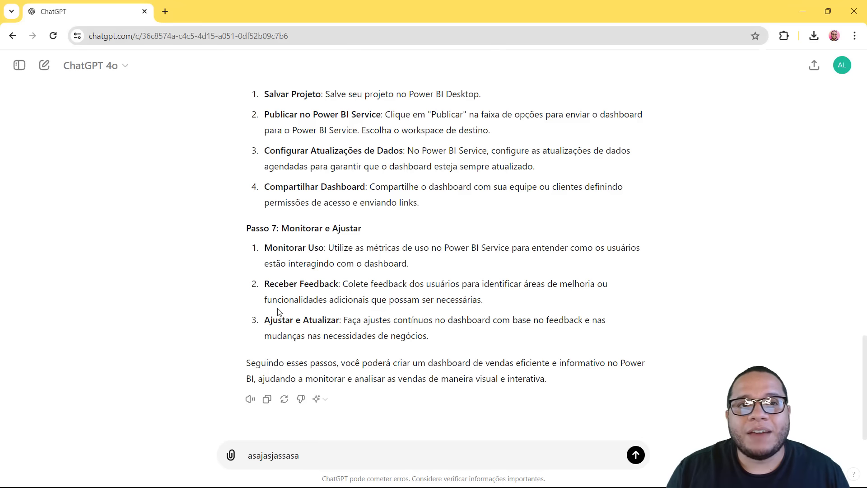
key(ctrl+a)
key(BackSpace)
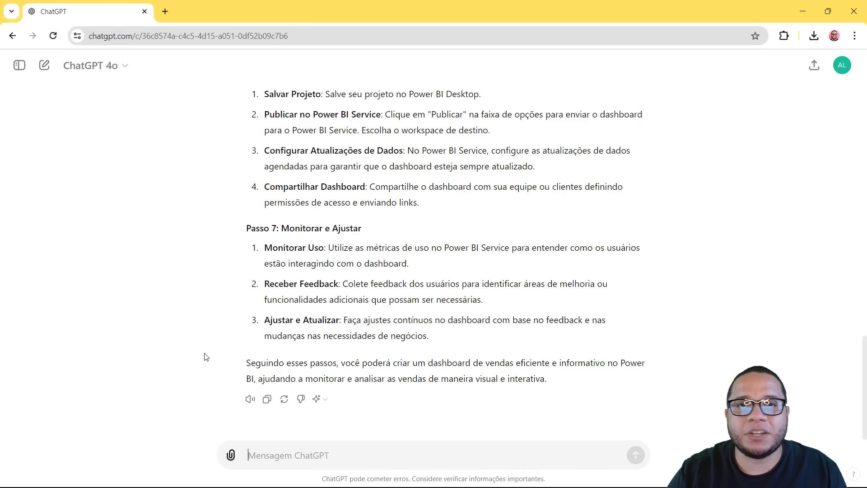
Attach the grafico image from the Área de Trabalho folder to the message
click(233, 455)
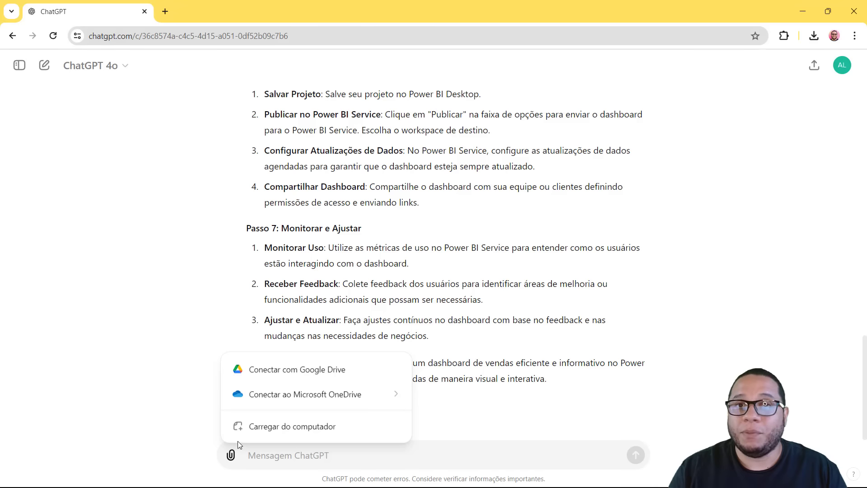
mouse_move(316, 394)
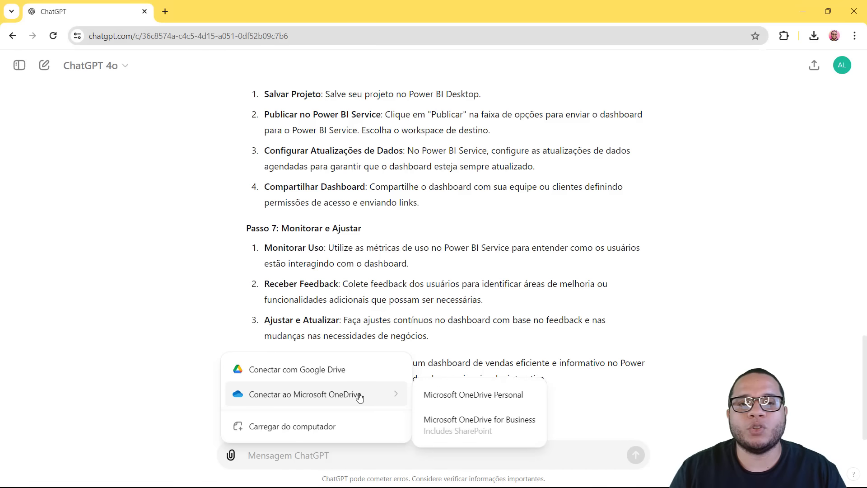
click(300, 435)
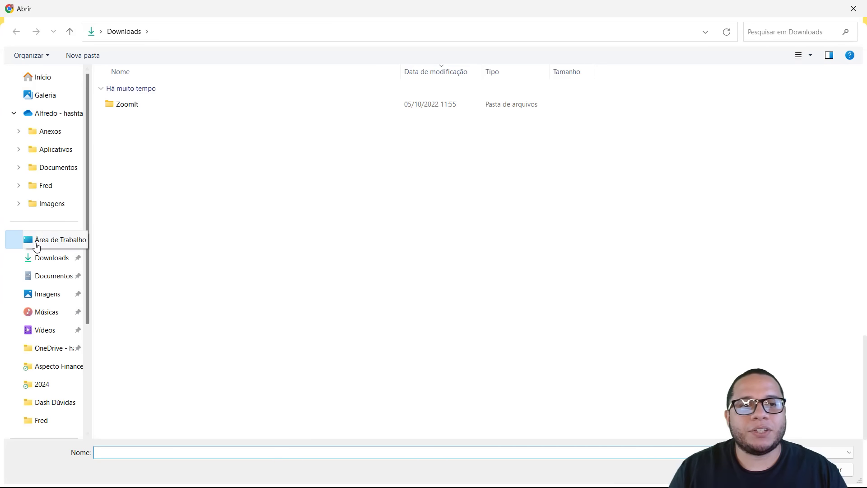
click(37, 247)
click(439, 107)
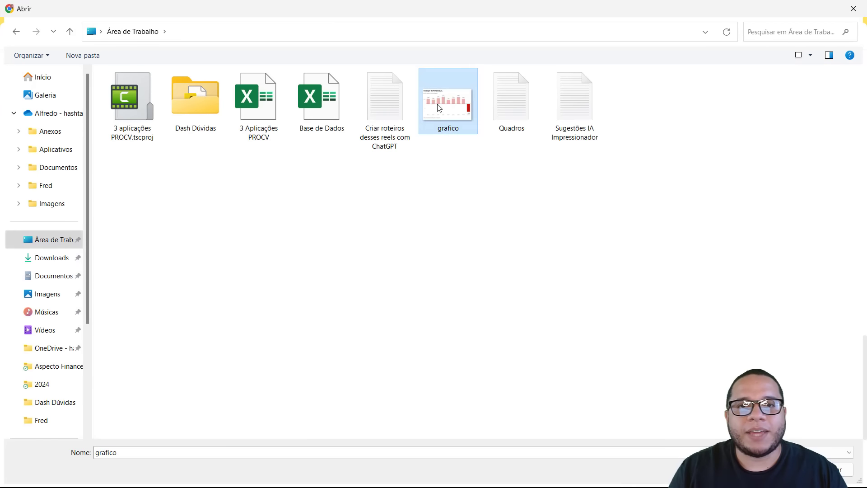
double_click(439, 107)
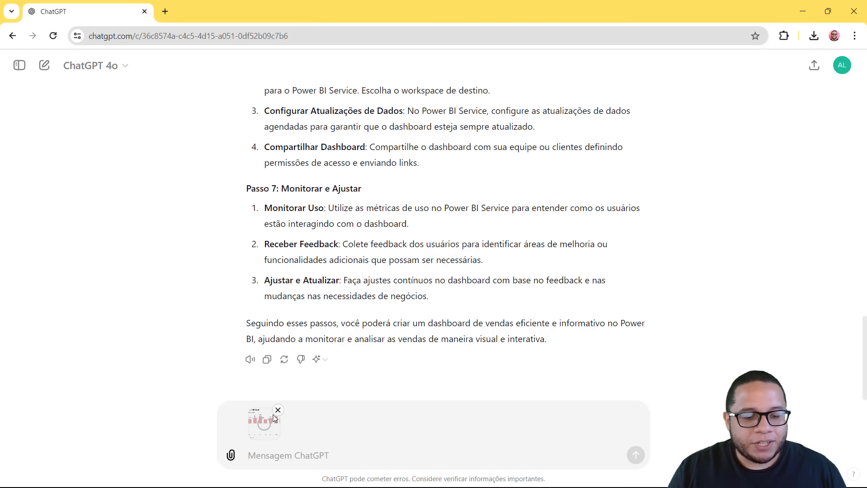
View the grafico chart, then begin typing 'Quais conclusões vc consegue tirar desse gráfico'
key(super+d)
double_click(20, 239)
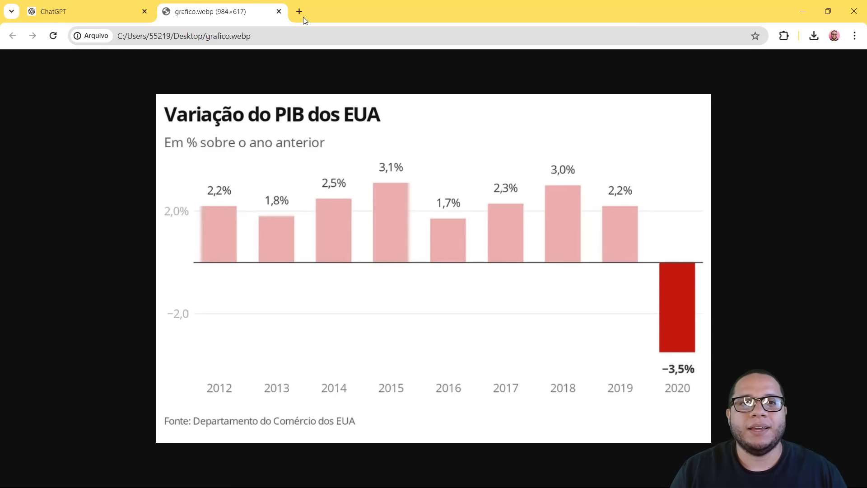
click(278, 11)
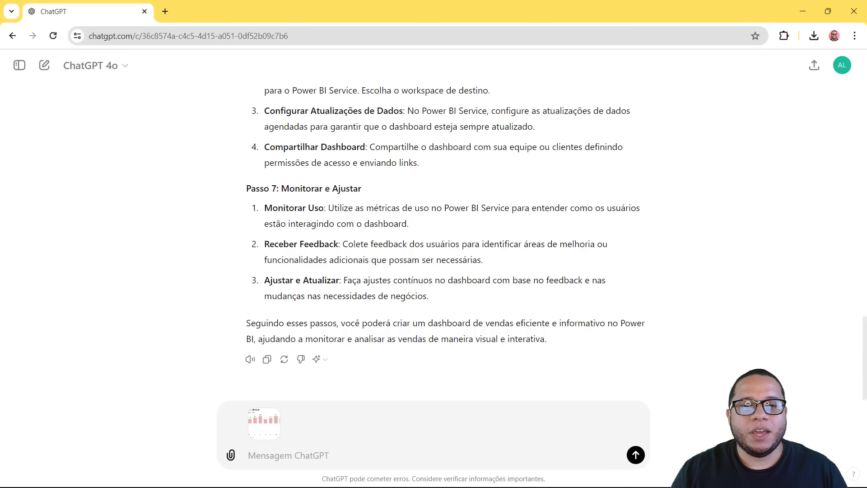
click(248, 455)
text(Quais)
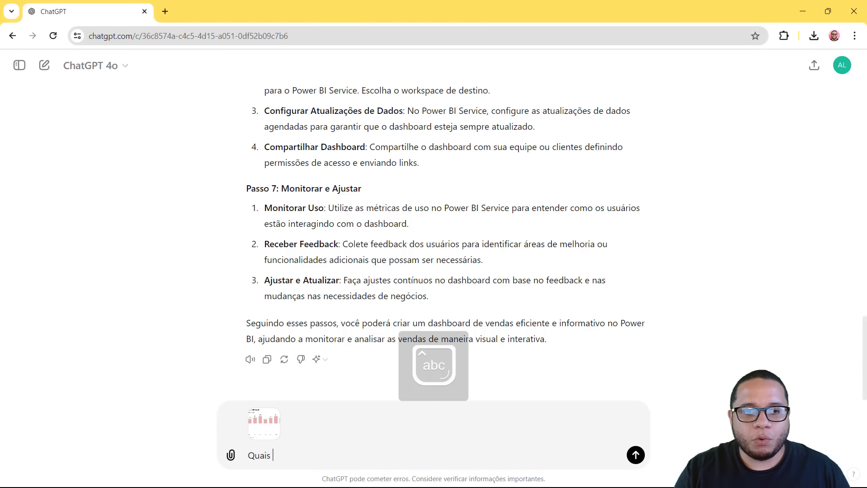
text( conclusões vc con)
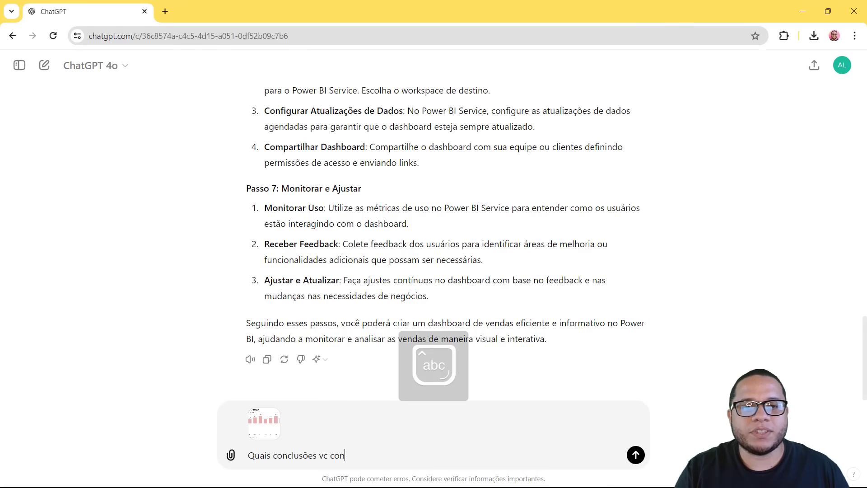
text(segue tirar desse )
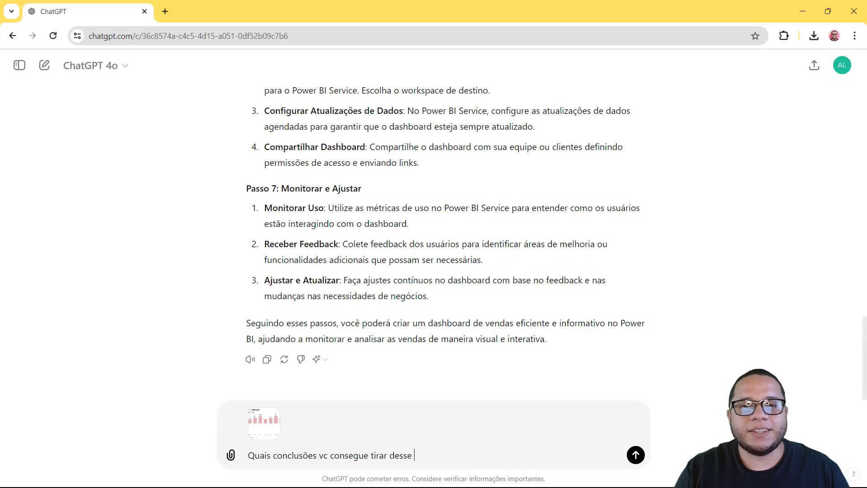
text(gráfico?)
Send the chart question and highlight the reply's opening paragraph
key(Return)
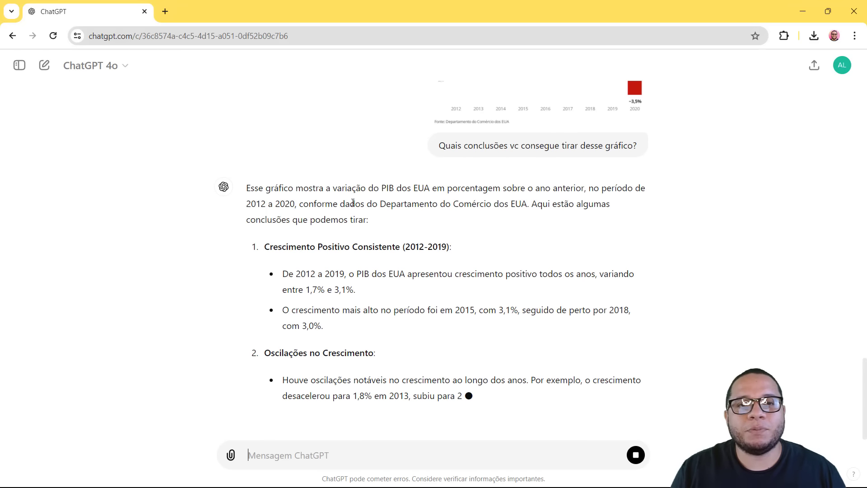
drag(254, 188, 437, 218)
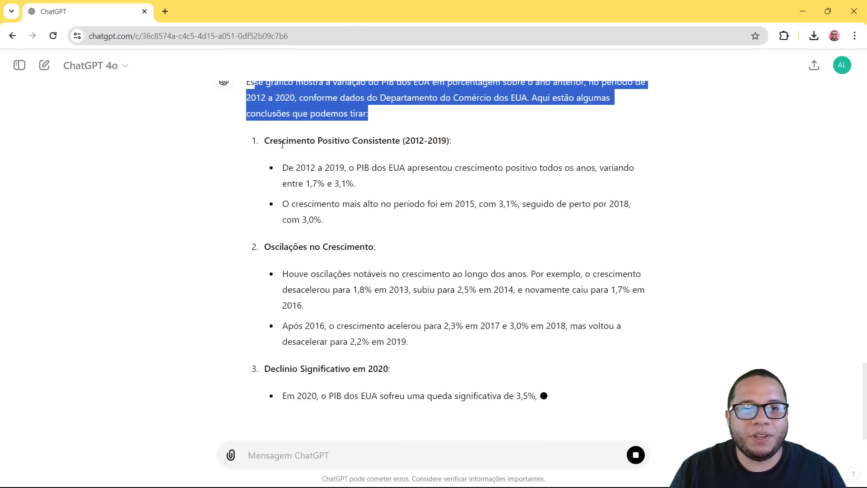
click(282, 142)
Highlight the conclusions on consistent positive growth, 2015's highest growth and growth oscillations
scroll(317, 170, up, 1)
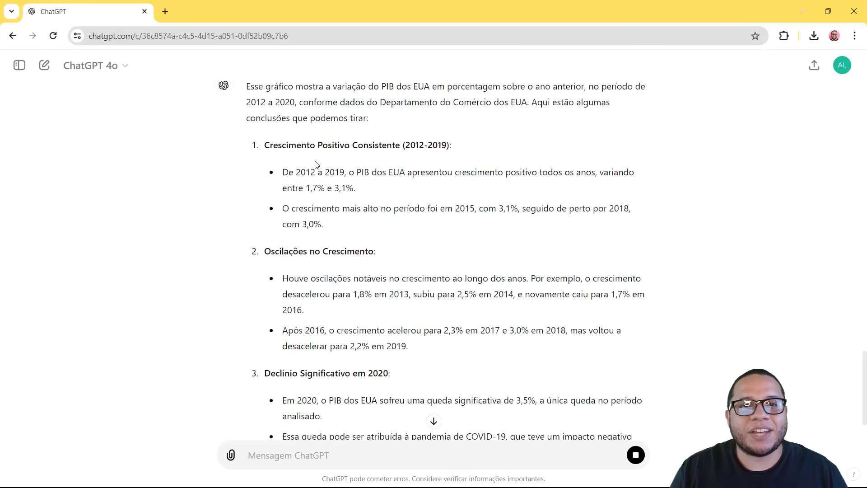
drag(289, 145, 444, 154)
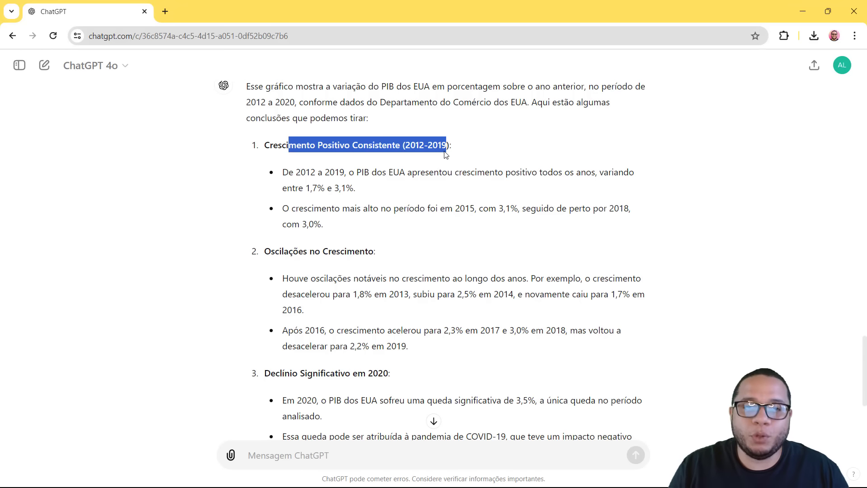
drag(446, 155, 444, 150)
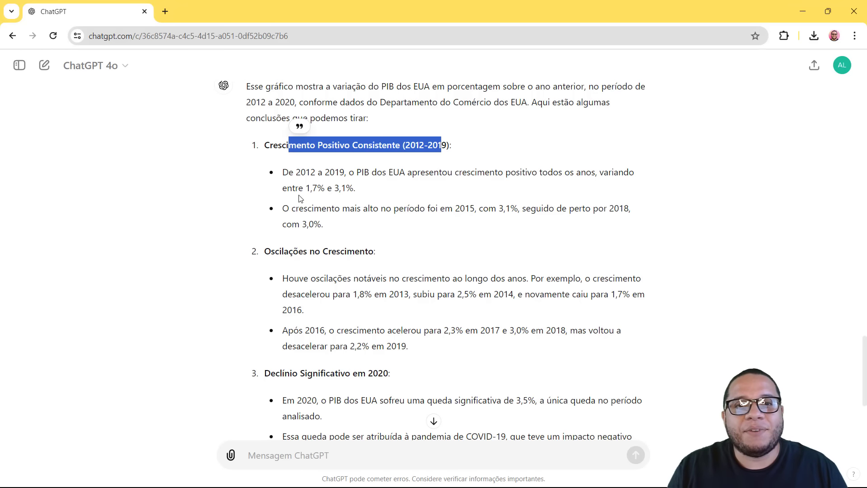
drag(288, 207, 455, 197)
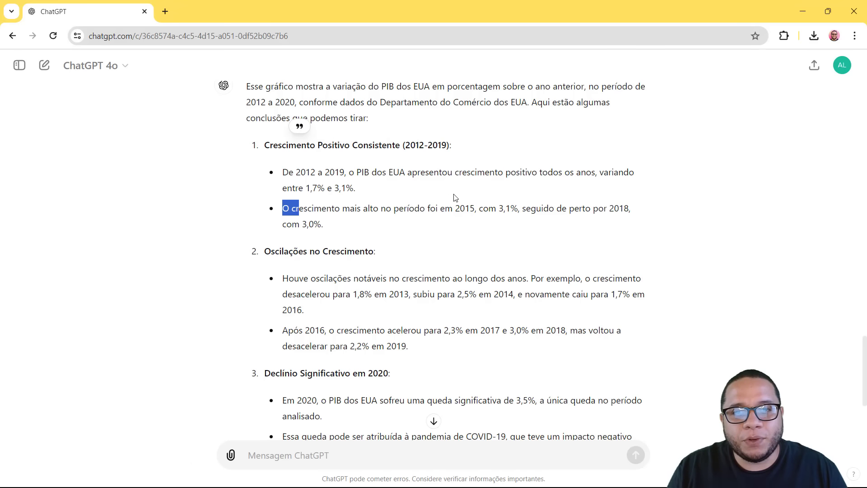
drag(299, 208, 519, 209)
scroll(313, 208, down, 2)
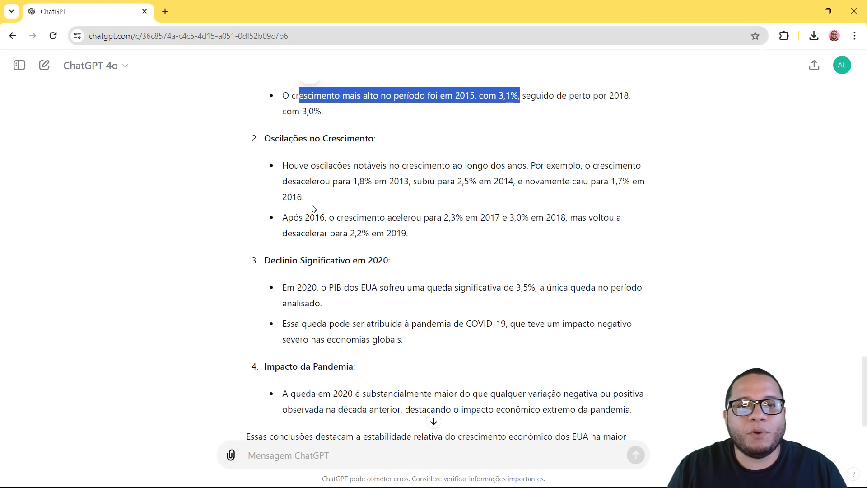
drag(289, 165, 382, 271)
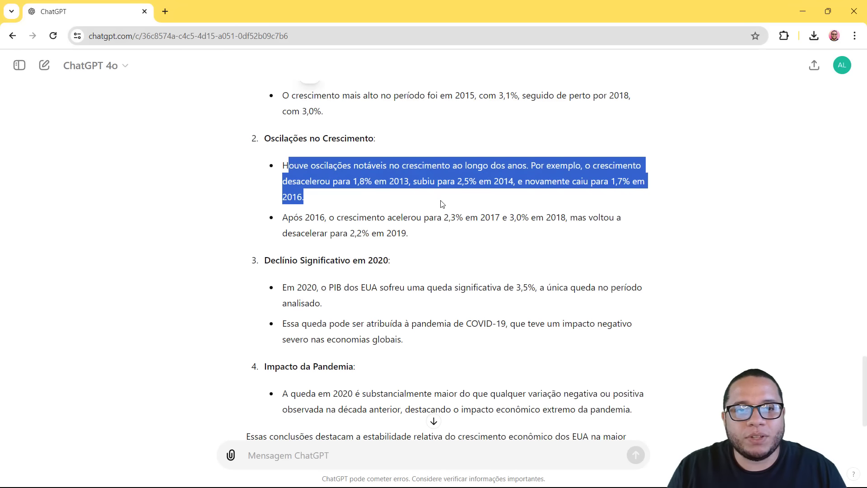
drag(281, 261, 391, 261)
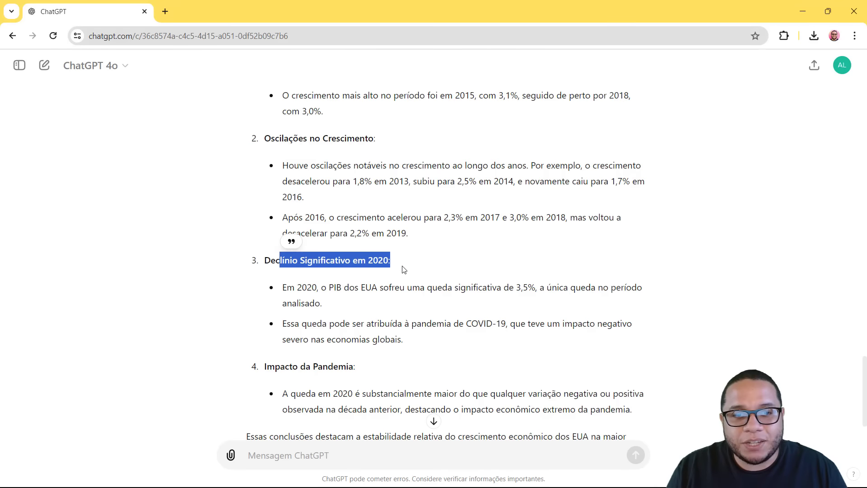
scroll(403, 267, down, 2)
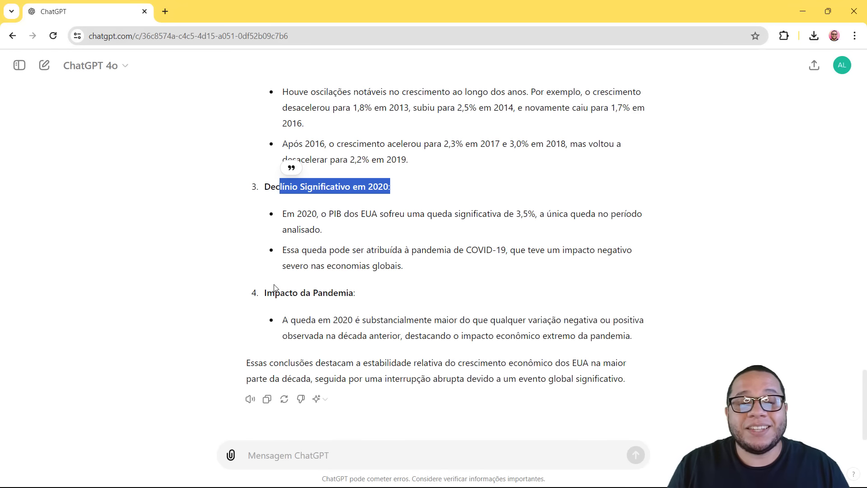
scroll(582, 163, up, 5)
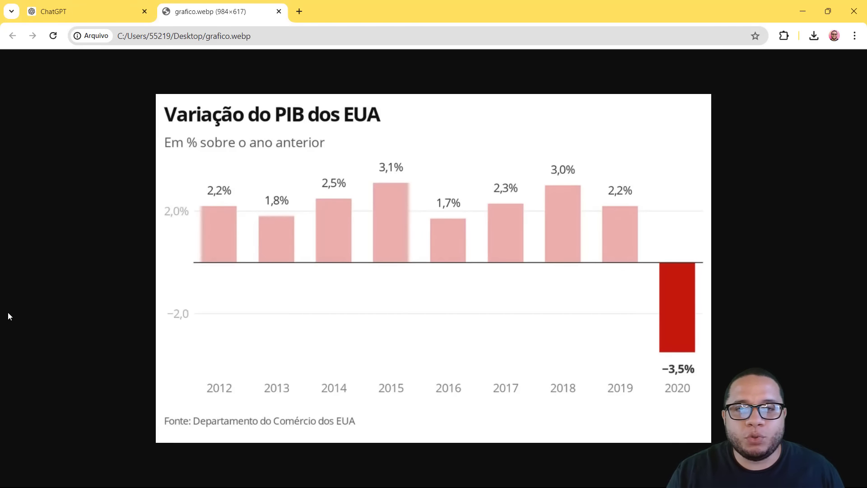
Back in the ChatGPT tab, highlight the Impacto da Pandemia conclusion and previous-decade comparison
click(68, 11)
scroll(310, 267, down, 4)
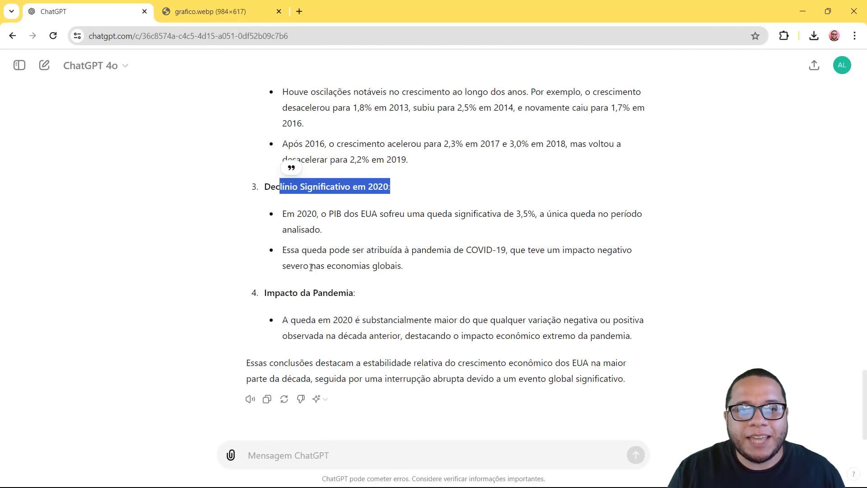
click(324, 291)
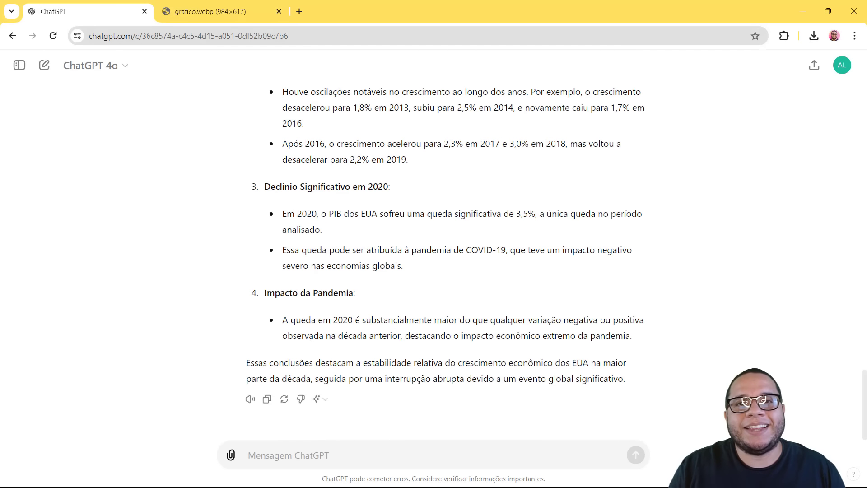
drag(265, 302, 579, 352)
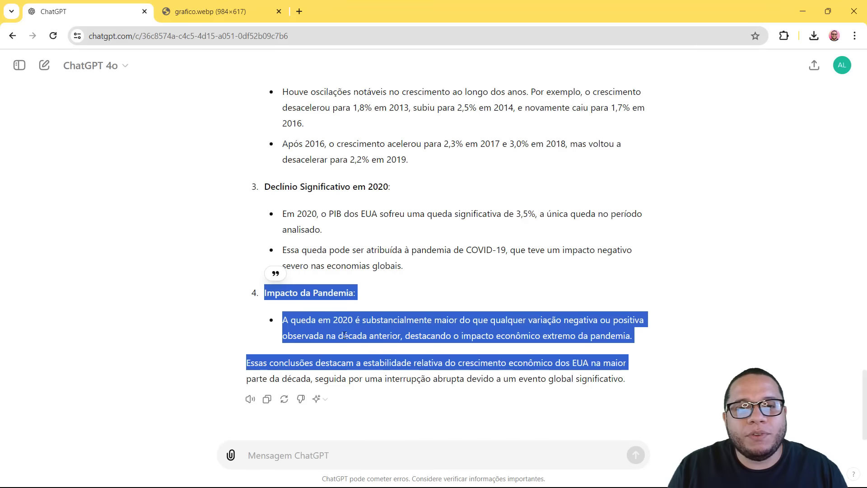
click(344, 336)
drag(338, 332, 393, 320)
click(458, 331)
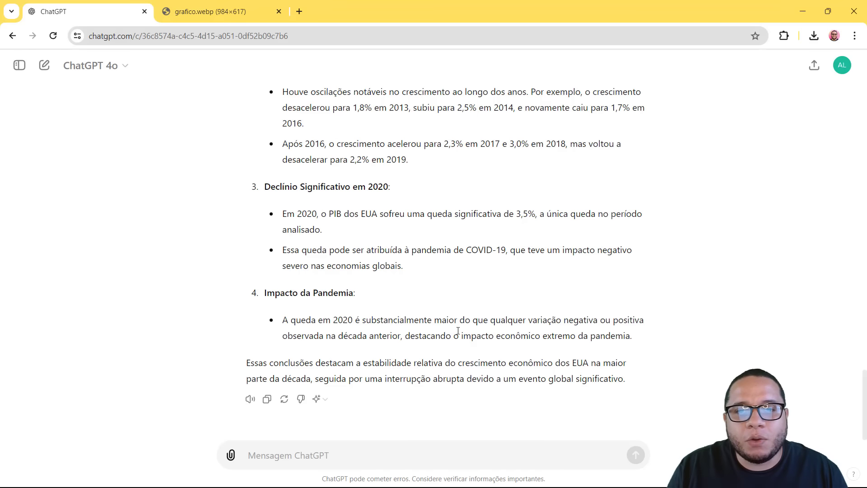
mouse_move(461, 322)
mouse_down()
mouse_move(395, 339)
mouse_move(629, 334)
mouse_up()
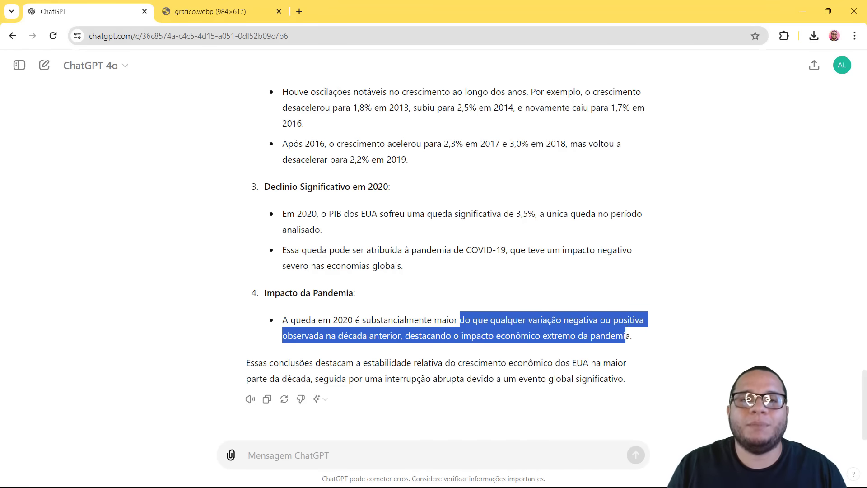
click(624, 348)
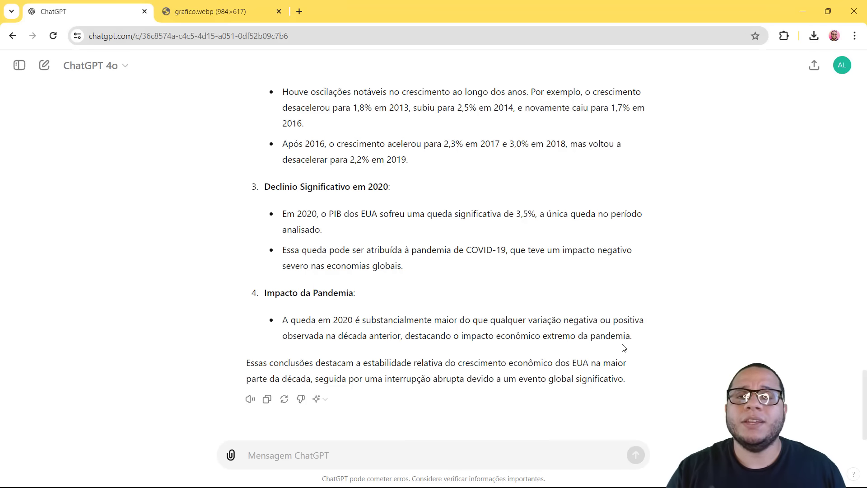
Attach the Base de Dados spreadsheet from the computer to a new message
right_click(624, 348)
click(67, 317)
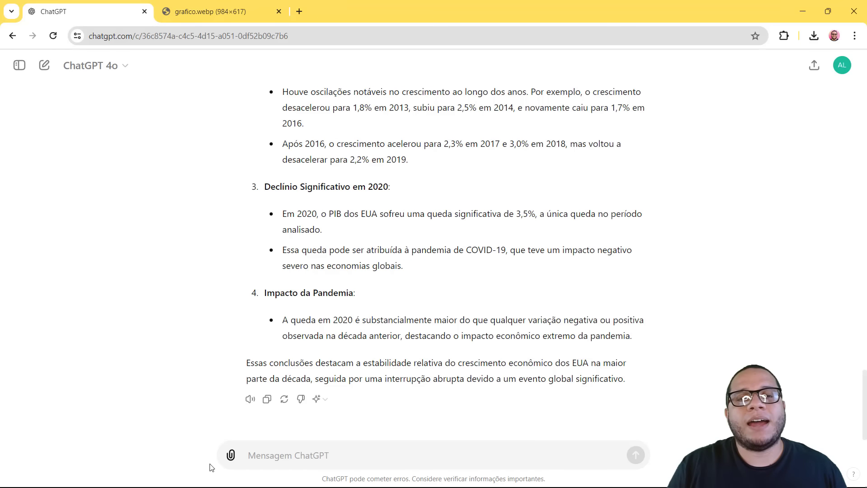
click(231, 455)
click(271, 426)
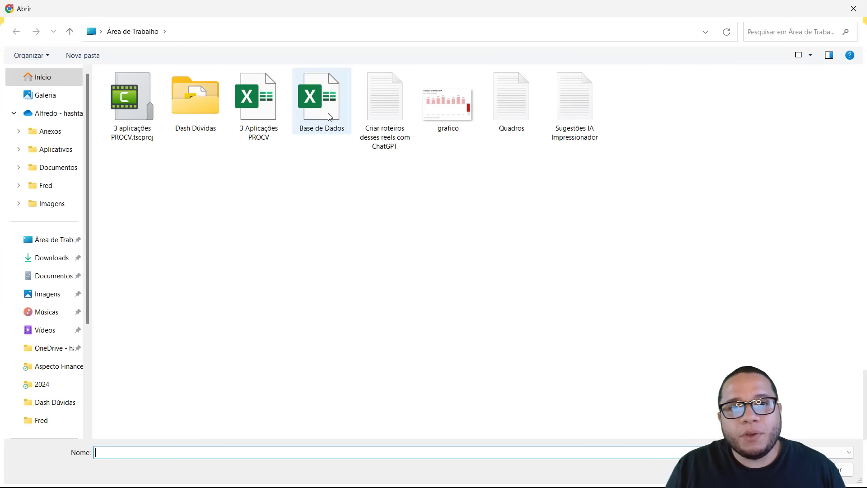
double_click(329, 117)
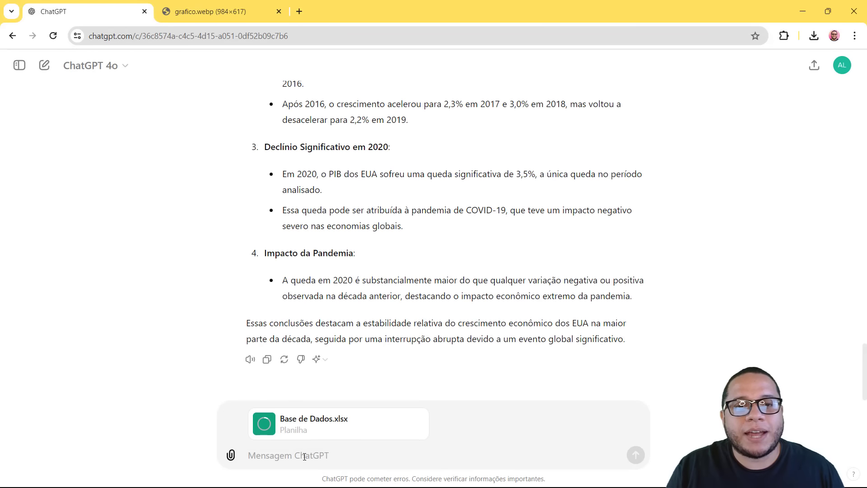
Send 'Vou fazer algumas perguntas e quero que vc considere esse arquivo para responder'
key(Caps_Lock)
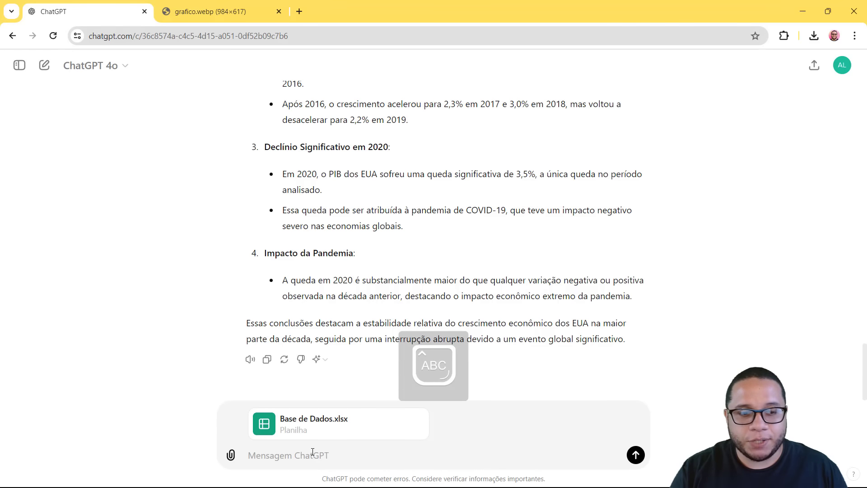
text(V)
key(Caps_Lock)
text(ou faz)
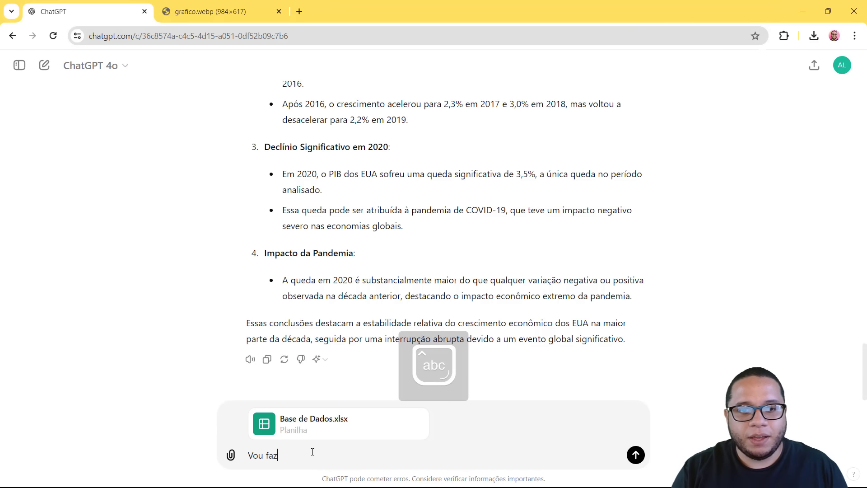
text(er algumas pergunt)
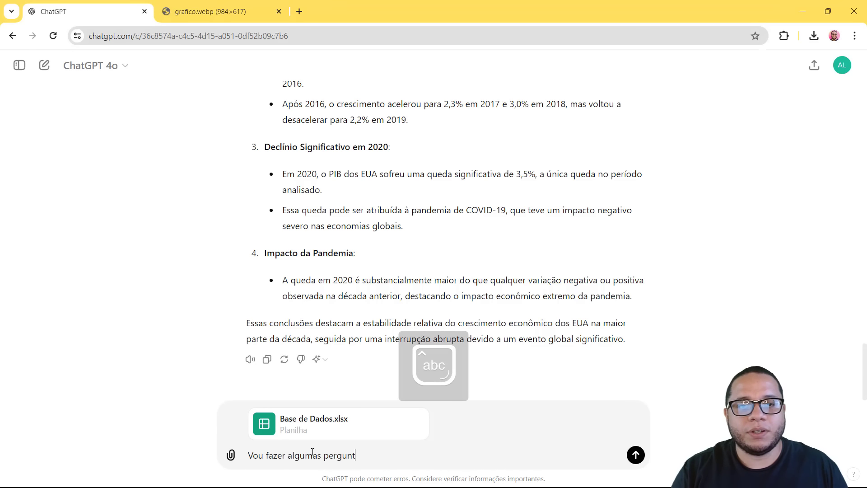
text(as e quero que v)
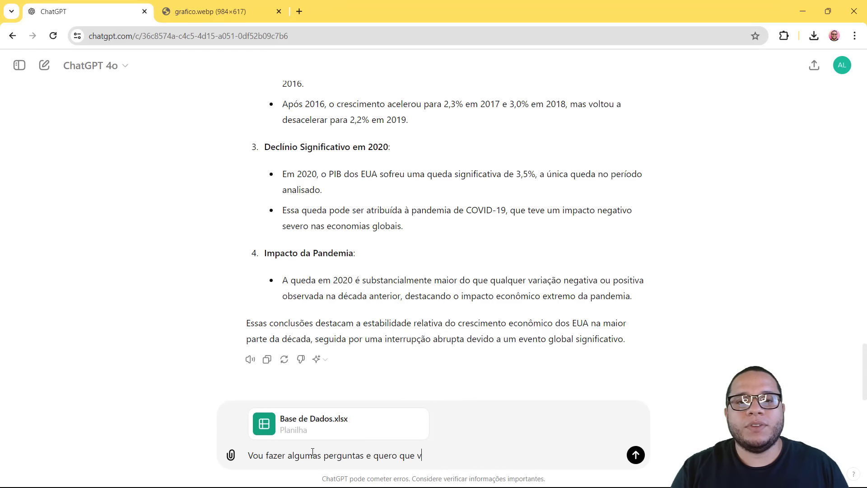
text(c considere esse a)
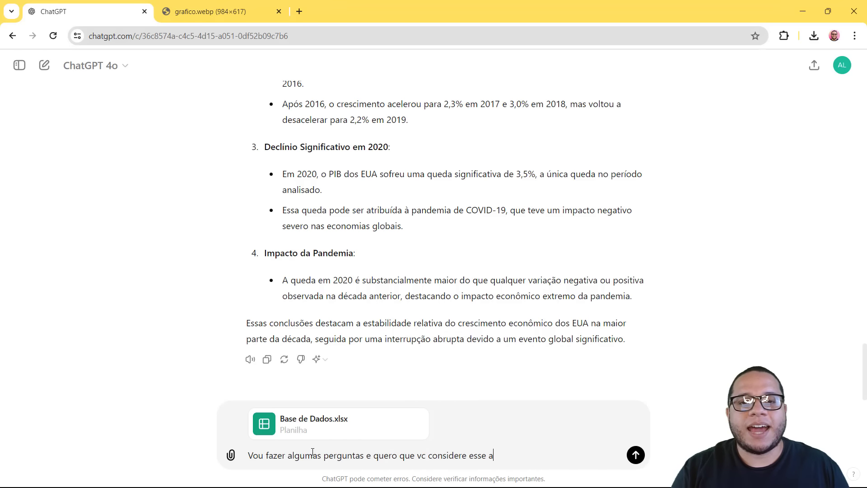
text(rquivo para respo)
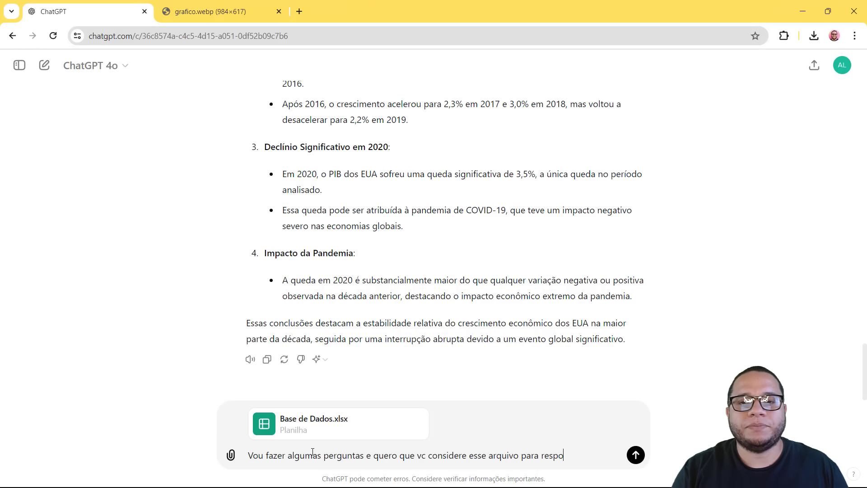
text(nder, tudo bem?)
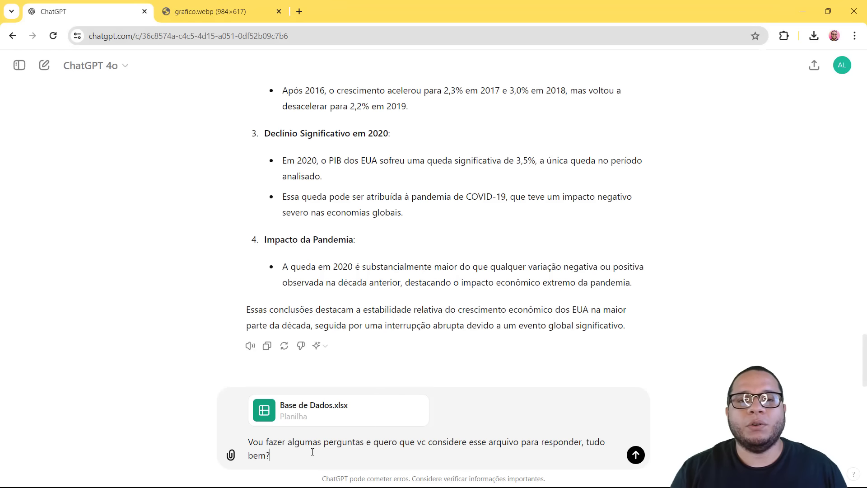
key(Return)
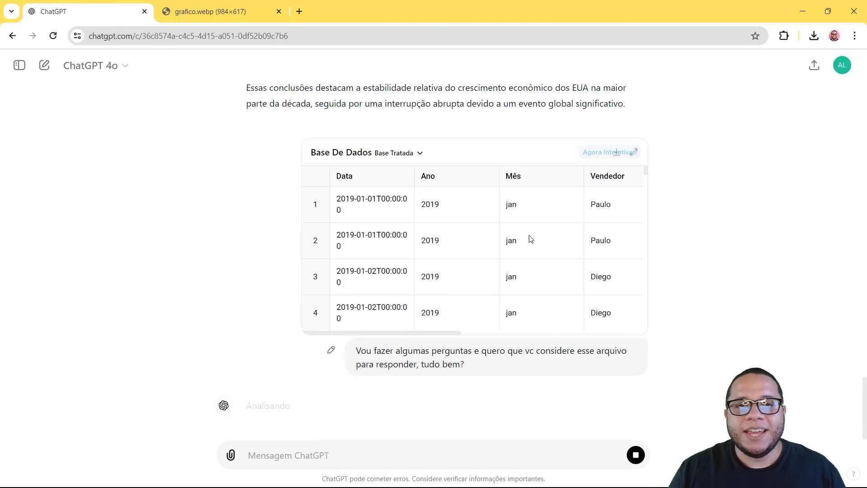
mouse_move(474, 243)
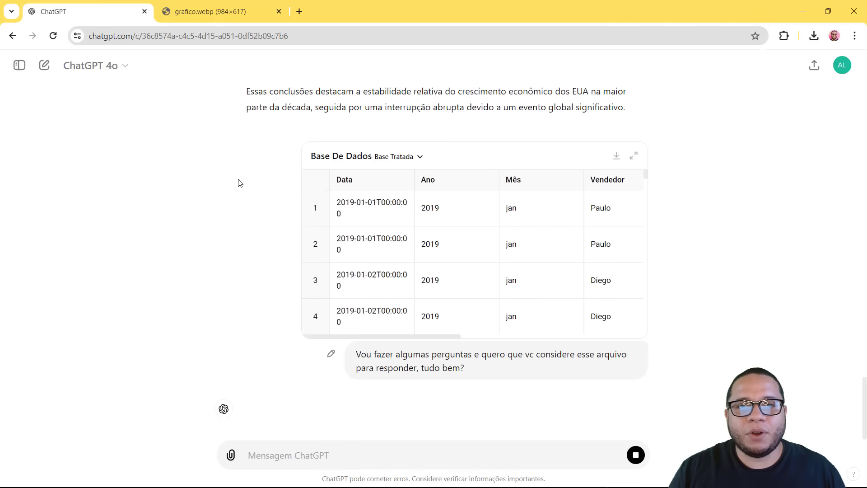
key(super+d)
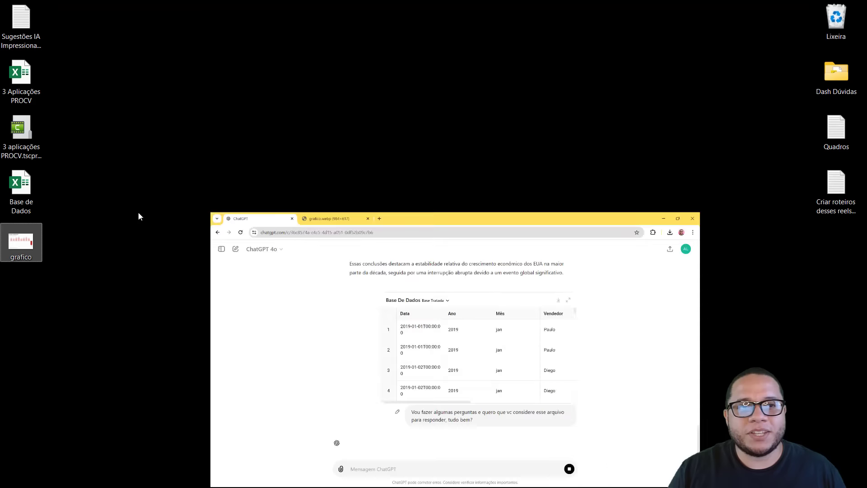
double_click(19, 203)
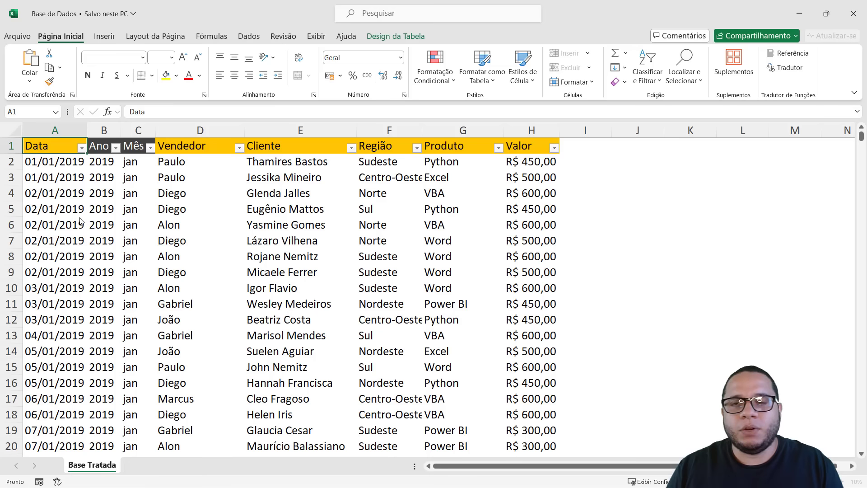
click(53, 163)
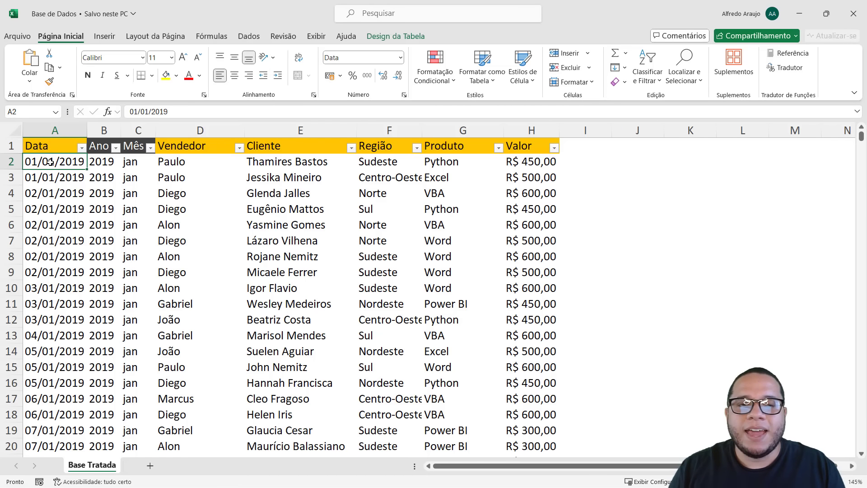
drag(51, 161, 542, 162)
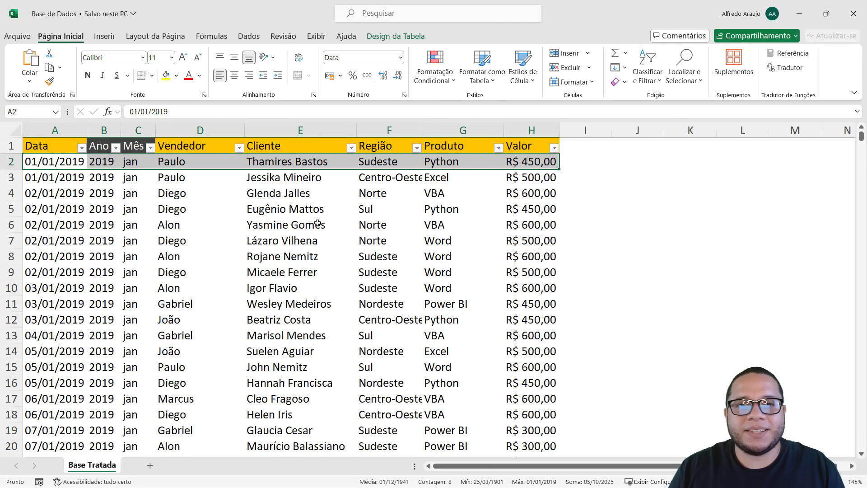
drag(57, 159, 82, 297)
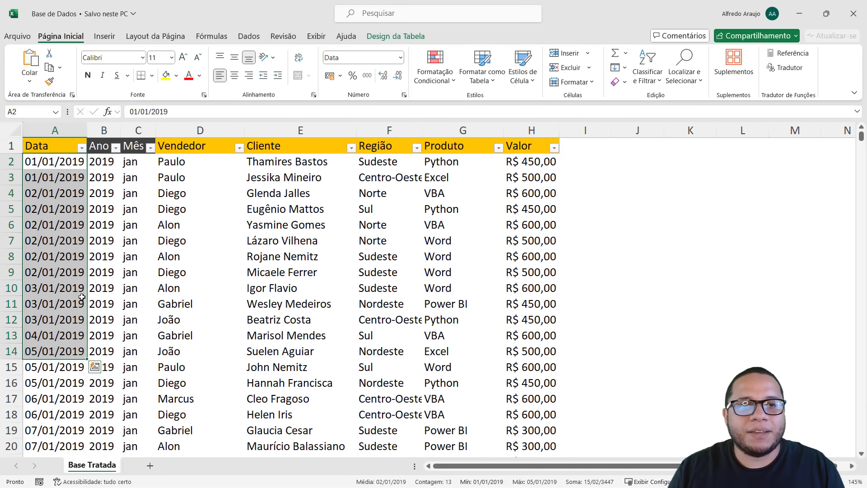
drag(184, 163, 207, 398)
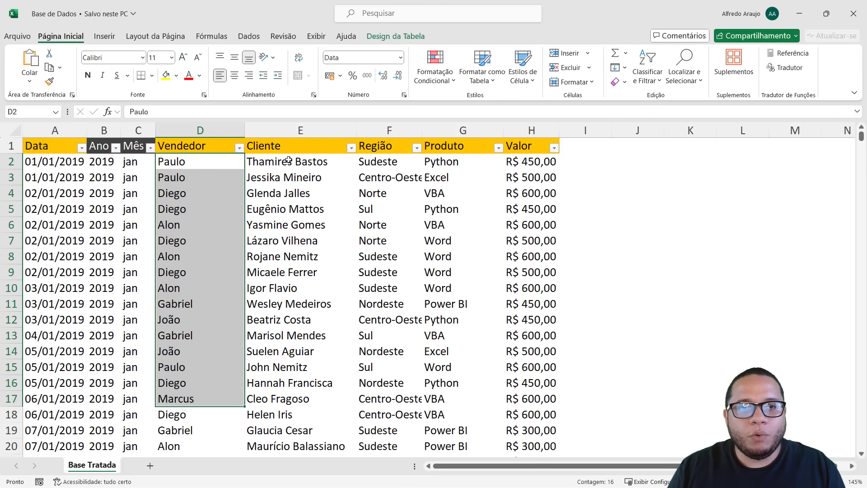
drag(288, 160, 294, 398)
mouse_move(412, 161)
mouse_down()
mouse_move(406, 228)
mouse_move(423, 346)
mouse_up()
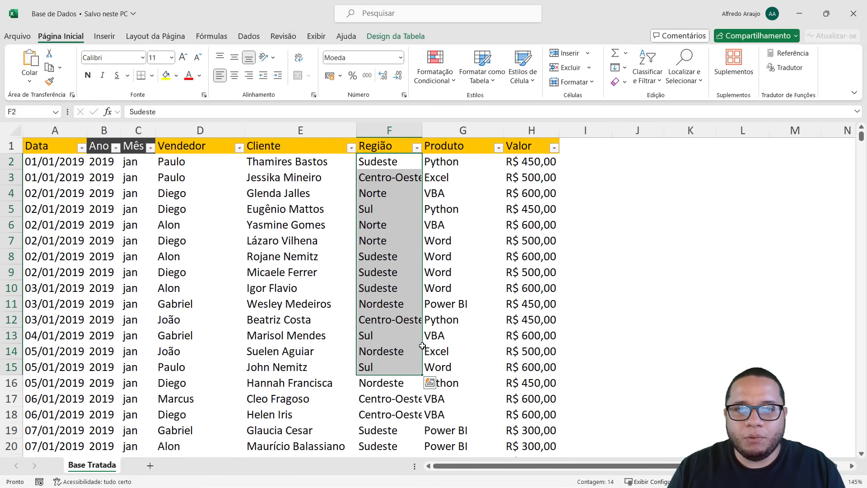
drag(460, 161, 463, 368)
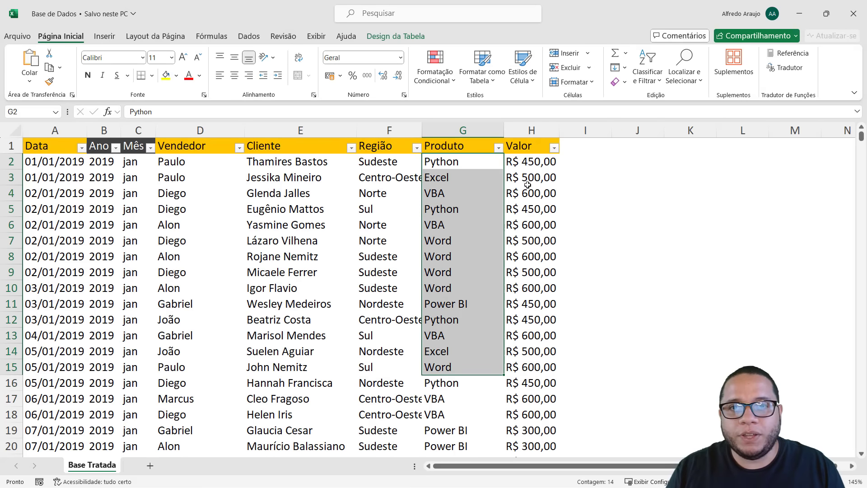
drag(531, 163, 533, 336)
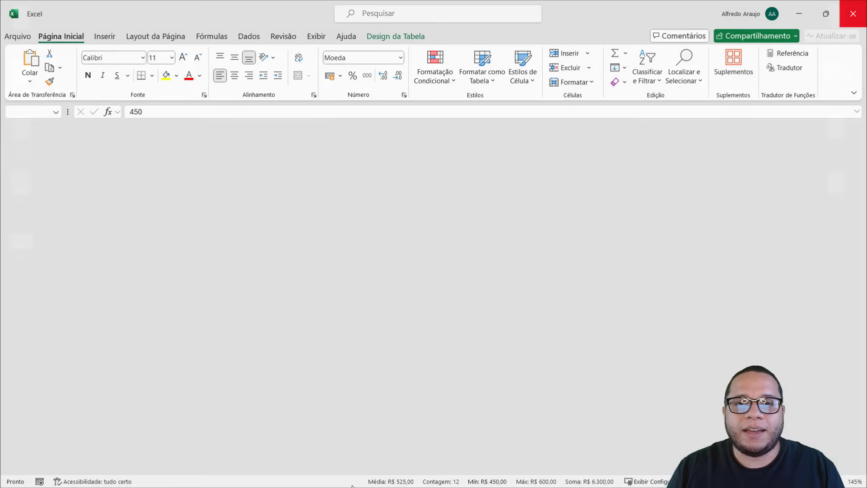
Send 'Quero falar da Base Tratada' so ChatGPT works with that sheet's columns
click(521, 479)
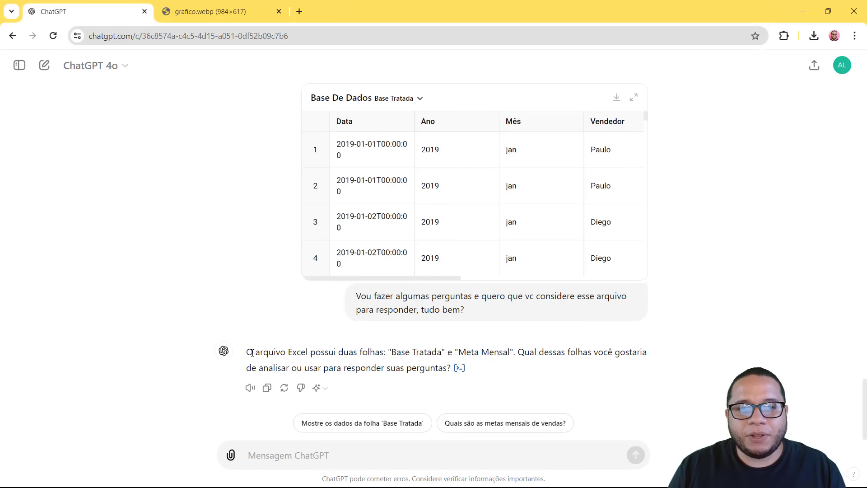
mouse_move(252, 353)
mouse_down()
mouse_move(428, 361)
mouse_move(511, 354)
mouse_up()
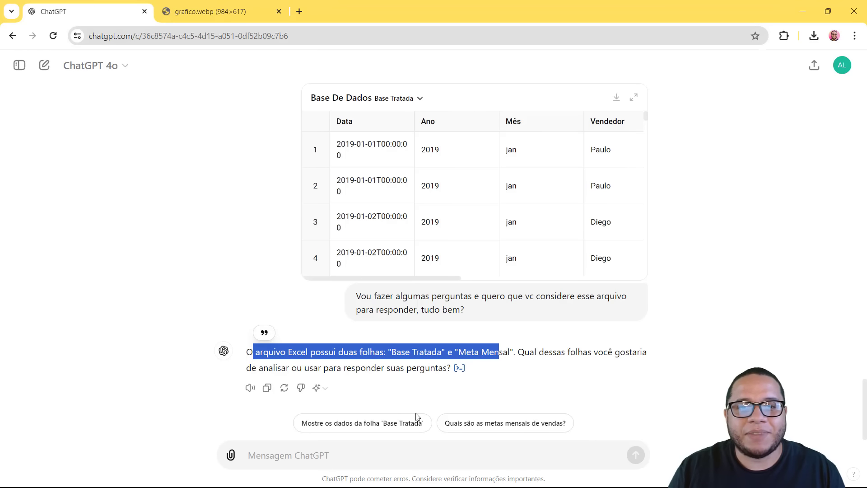
click(367, 449)
text(Quero)
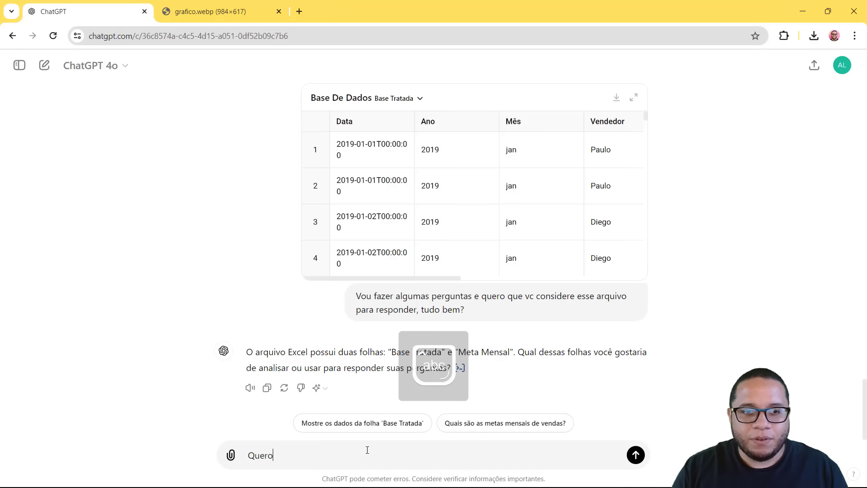
text( falar da)
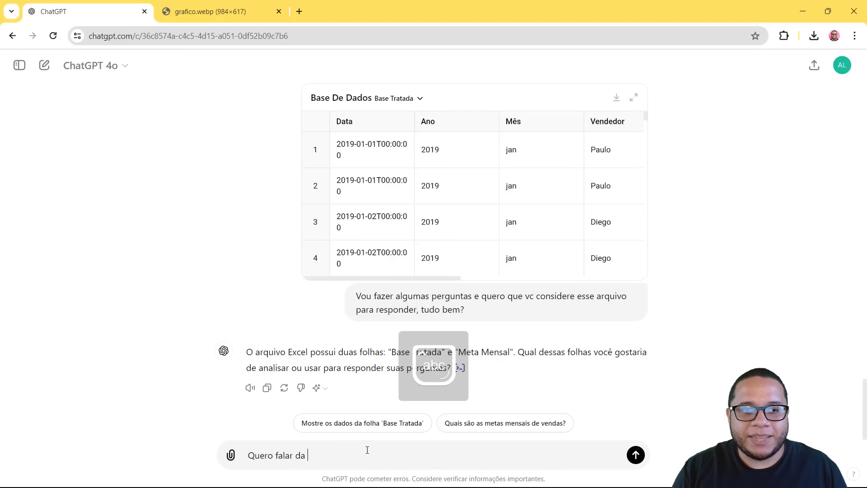
text(sBase Trat)
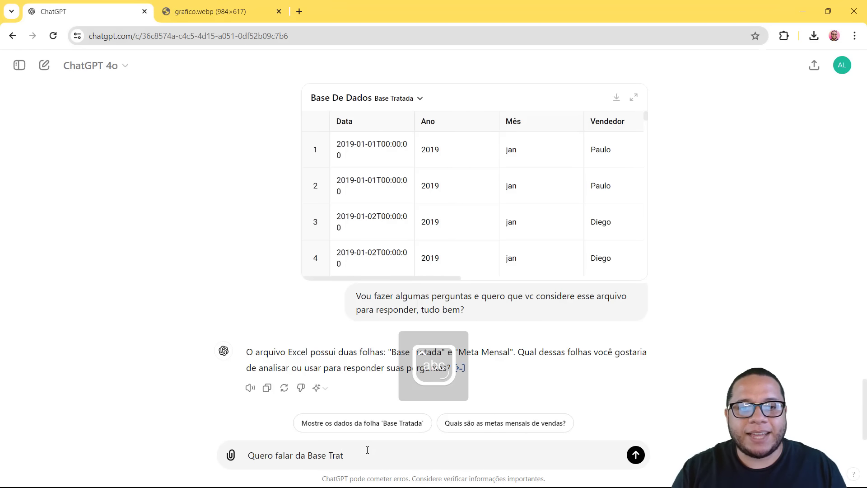
text(ada)
key(Return)
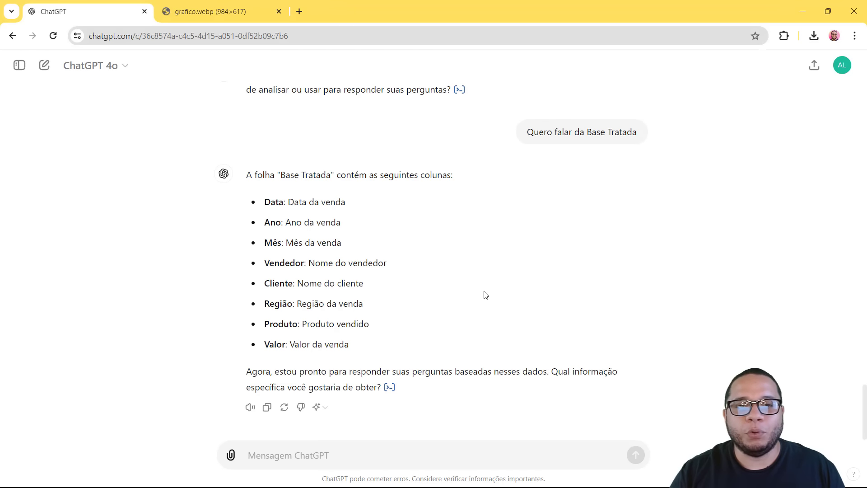
Ask 'Analisando essa base, qual foi o vendedor que fez mais vendas?'
key(Caps_Lock)
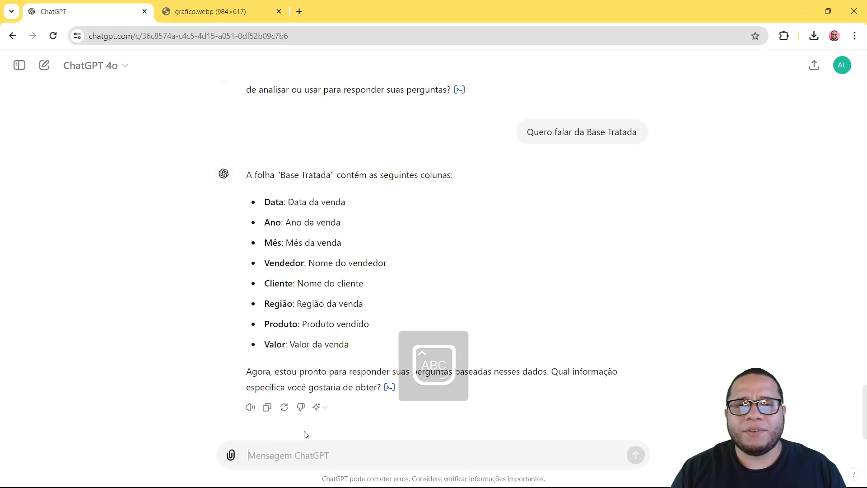
text(A)
key(Caps_Lock)
text(nalisa)
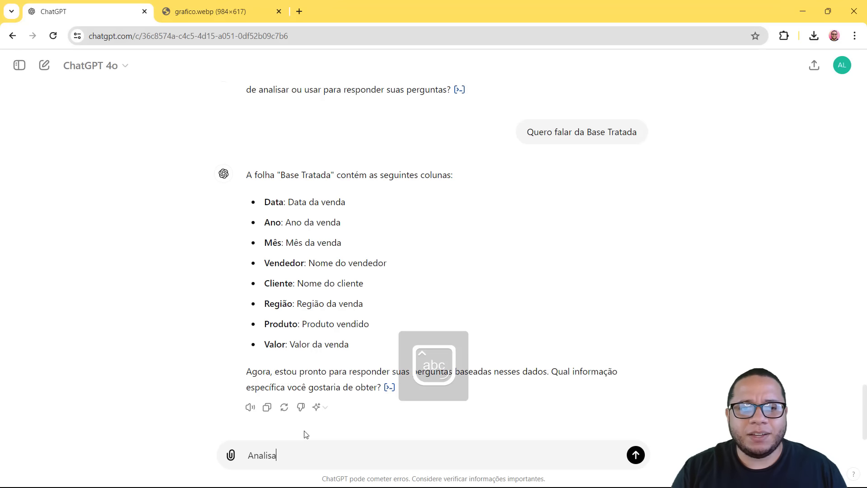
text(ndo essa base, qual)
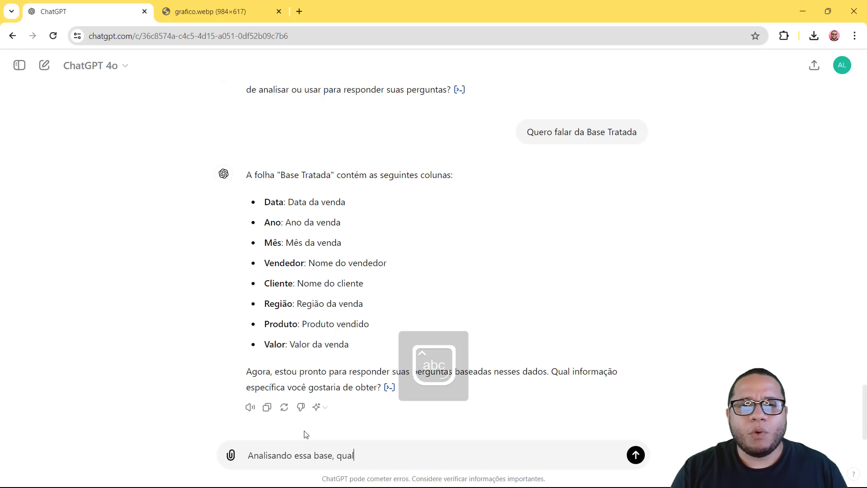
text( foi o vendedor)
text( que)
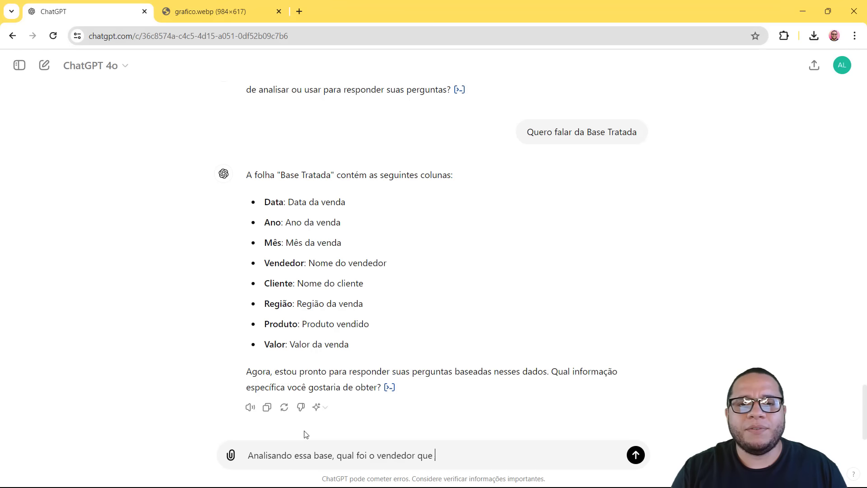
text( fez mais vendas)
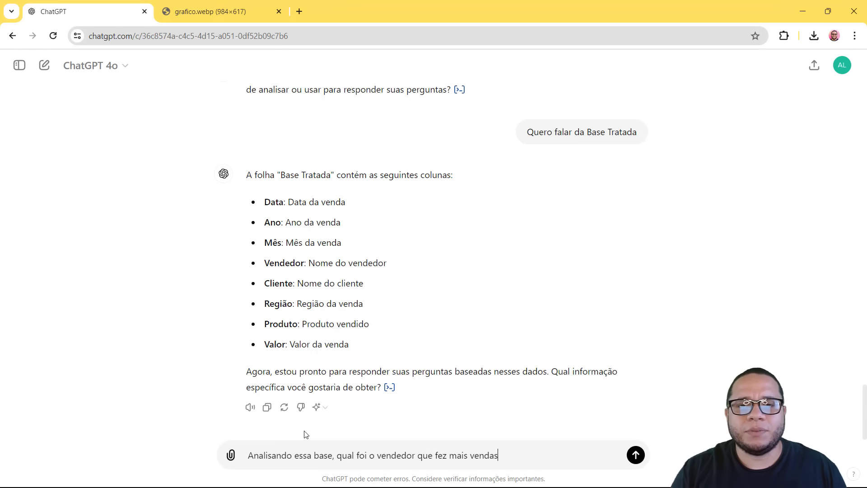
text(?)
key(Return)
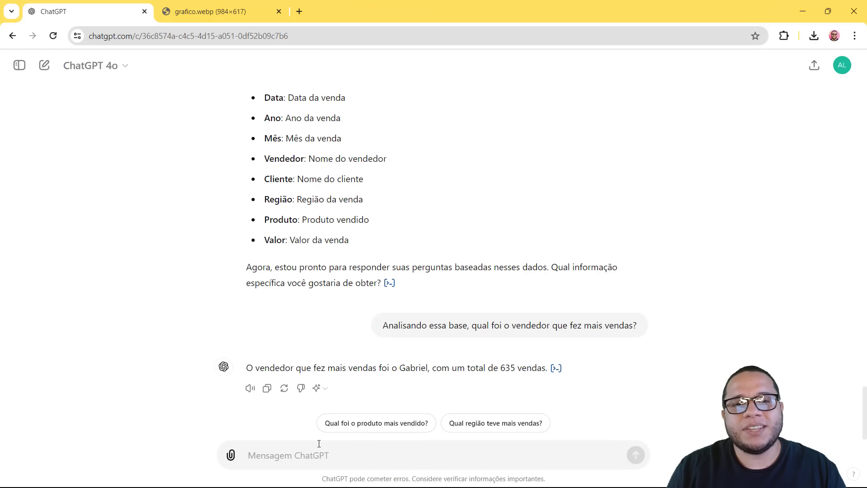
Send 'Agora crie um ranking de vendas por vendedor' to get the six-seller ranking table
text(A)
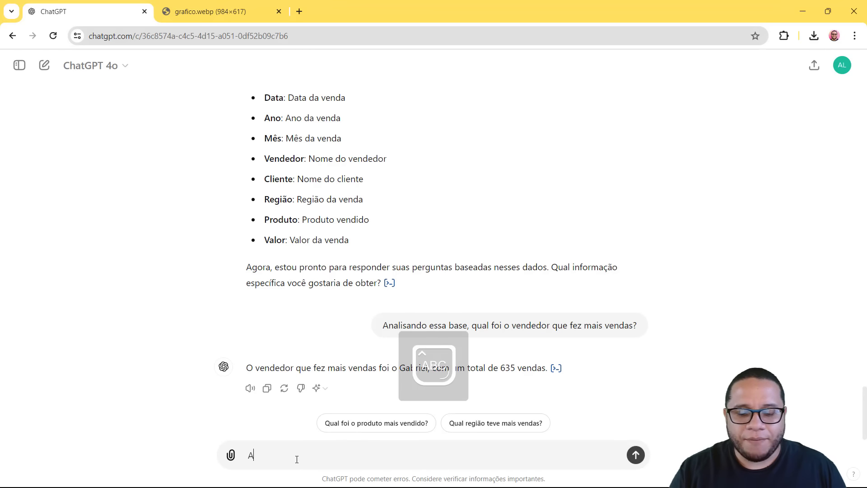
text(gora crie um ran)
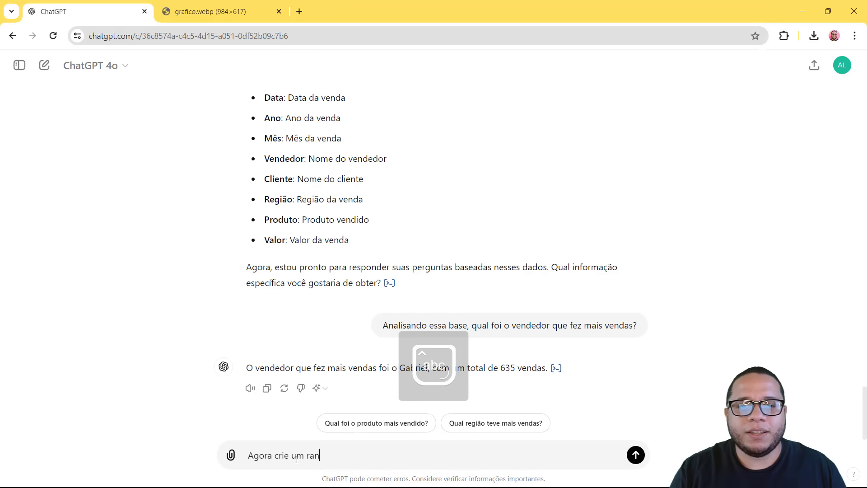
text(king de vendas por)
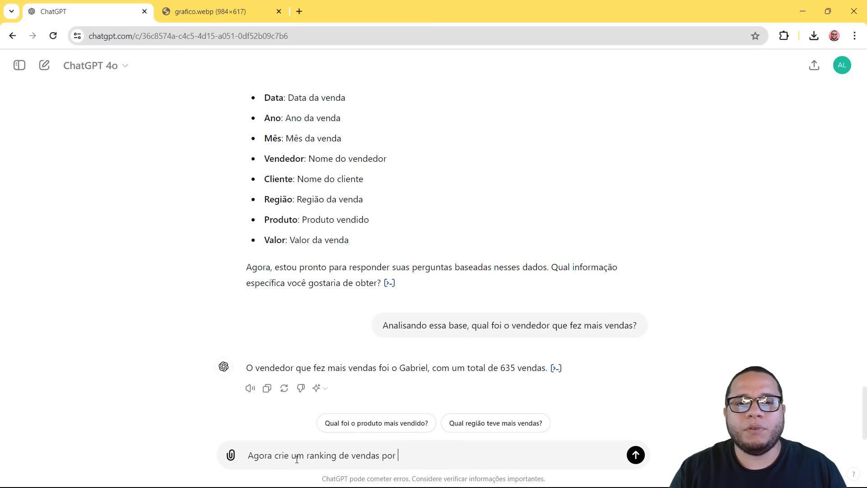
text( vendedor)
key(Return)
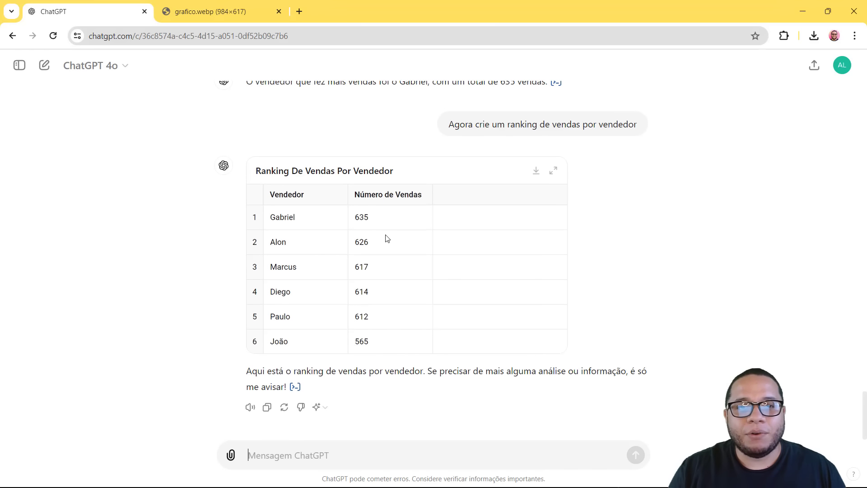
Select the 635, 626 and 617 ranking cells, leaving 617 quoted in the message box
click(356, 220)
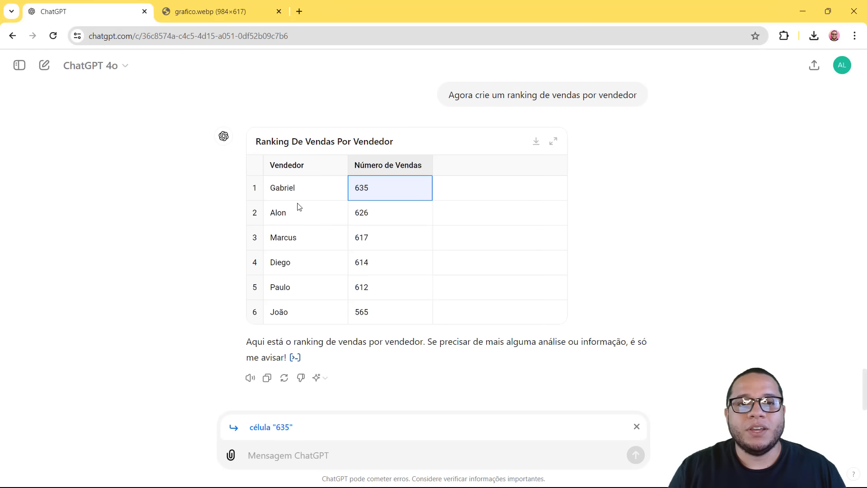
click(299, 214)
click(382, 212)
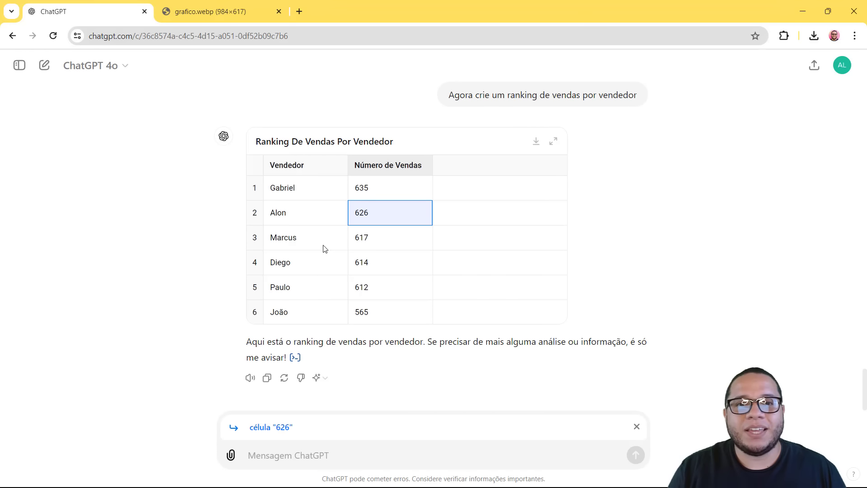
click(301, 239)
click(375, 243)
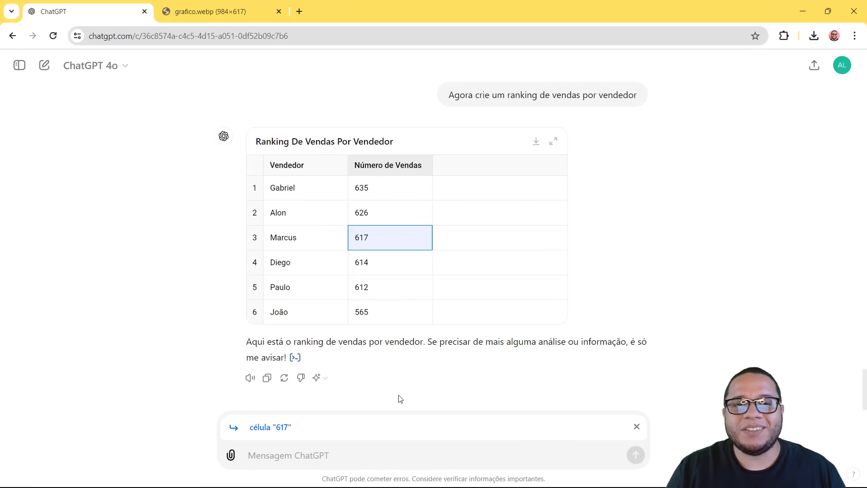
click(338, 457)
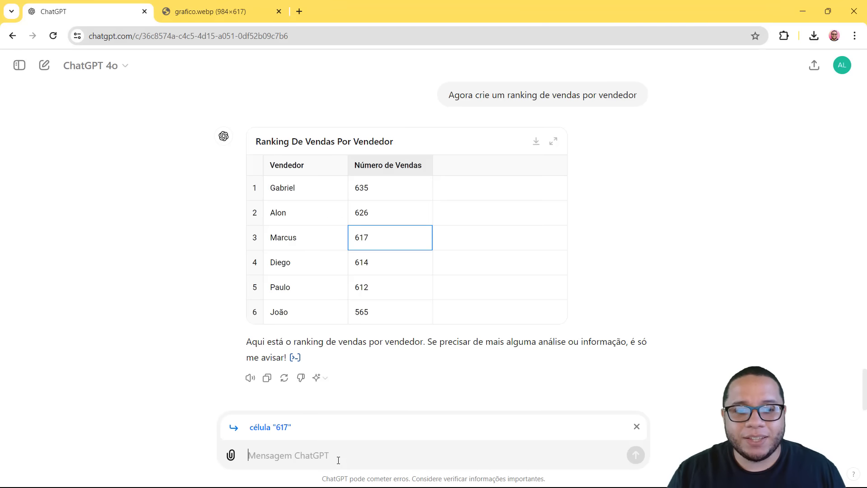
Send 'Agora crie um gráfico com esse ranking' with the quoted 617 cell
text(Agora crie )
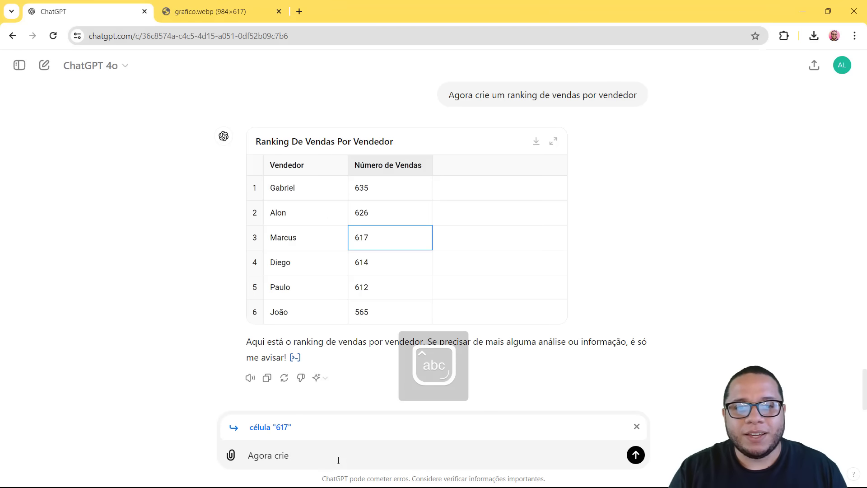
text(um gráfico c)
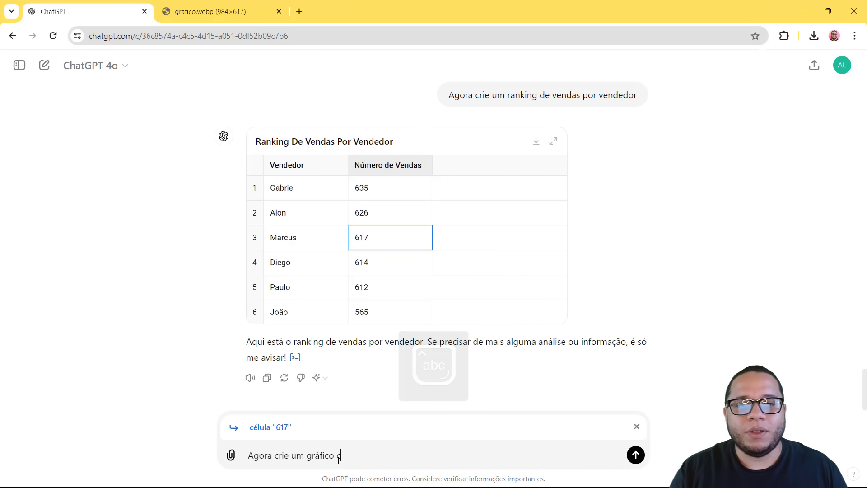
text(om esse ranking)
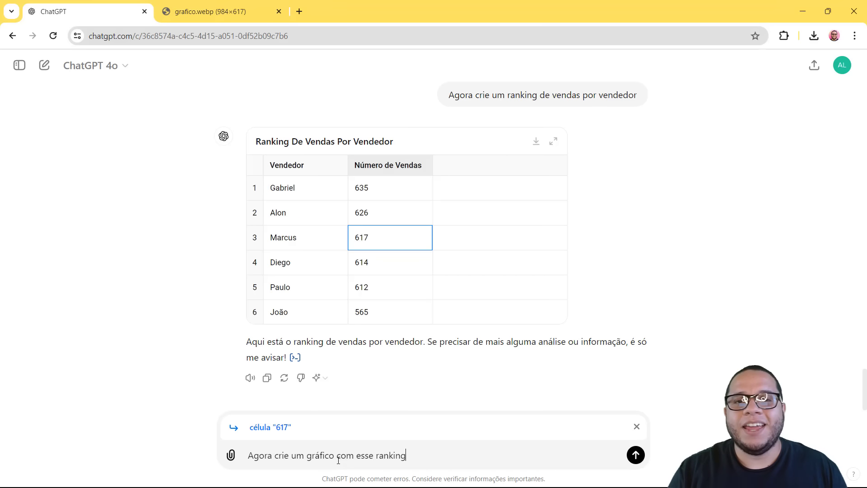
key(Return)
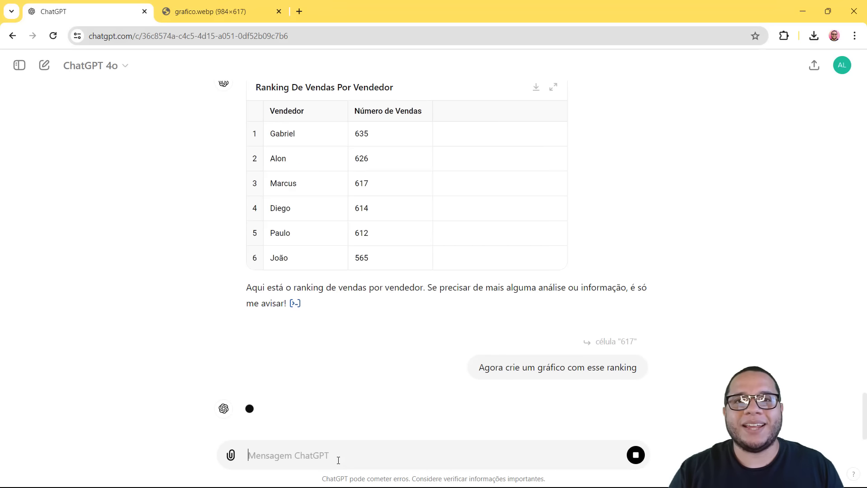